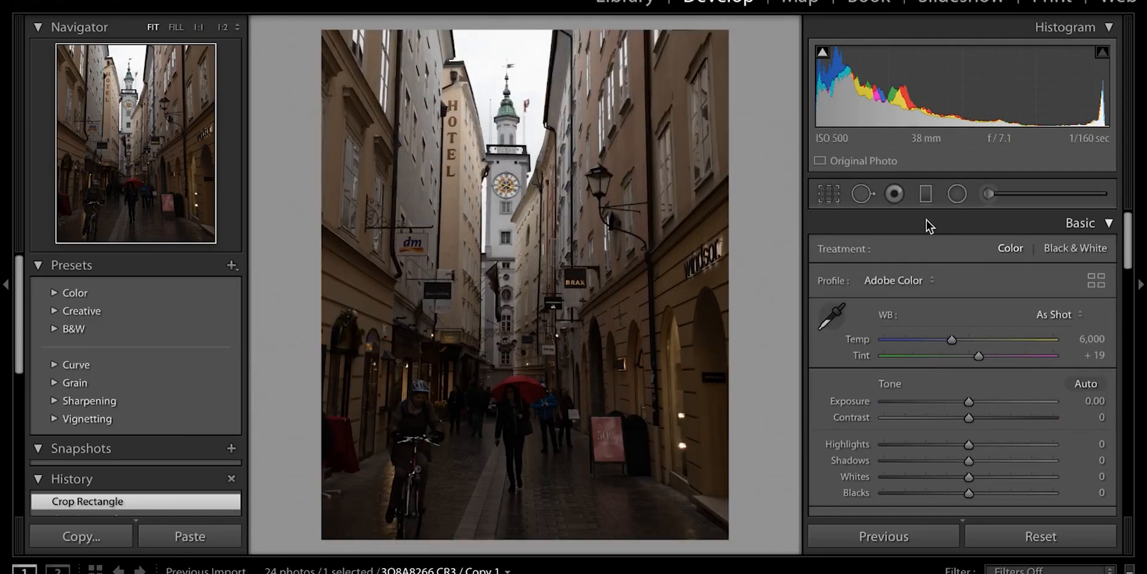
Auto-tone the photo, then set Exposure +0.75, Contrast +32, Highlights −100 and Shadows +62
left_click(1086, 384)
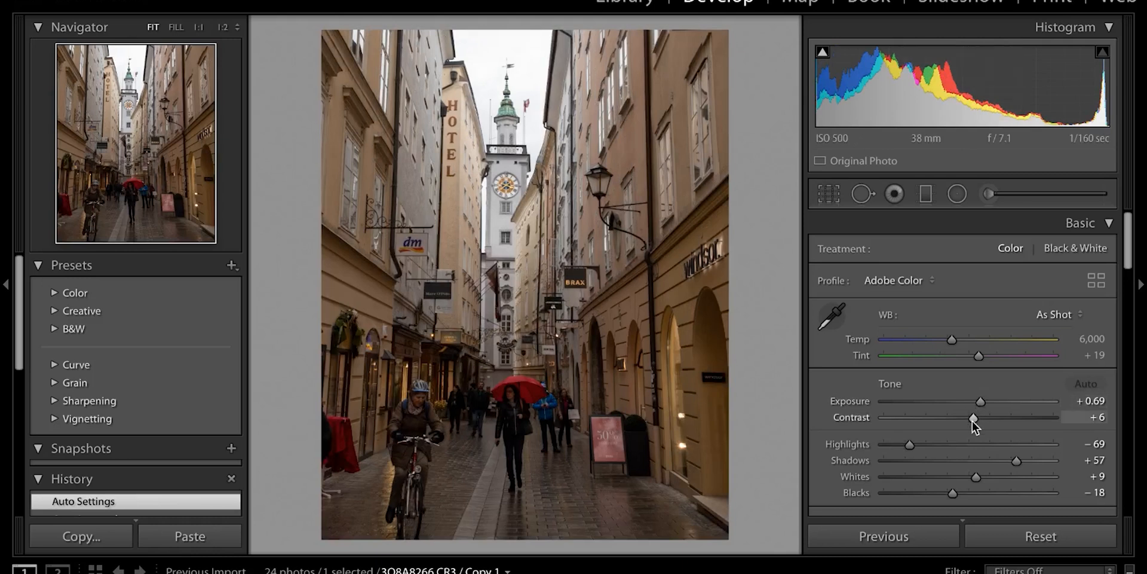
mouse_move(980, 401)
left_mouse_down()
mouse_move(995, 402)
mouse_move(980, 401)
left_mouse_up()
left_click_drag(974, 417, 996, 417)
left_click_drag(982, 401, 983, 403)
left_click_drag(910, 445, 882, 445)
left_click_drag(1017, 460, 1022, 461)
Raise Dehaze to +41 and Vibrance to +36, and lower Saturation to −26
scroll(1021, 448, "down", 5)
left_click_drag(969, 369, 993, 385)
left_click_drag(968, 402, 1004, 401)
scroll(1003, 403, "down", 2)
left_click_drag(982, 372, 948, 388)
scroll(993, 415, "down", 15)
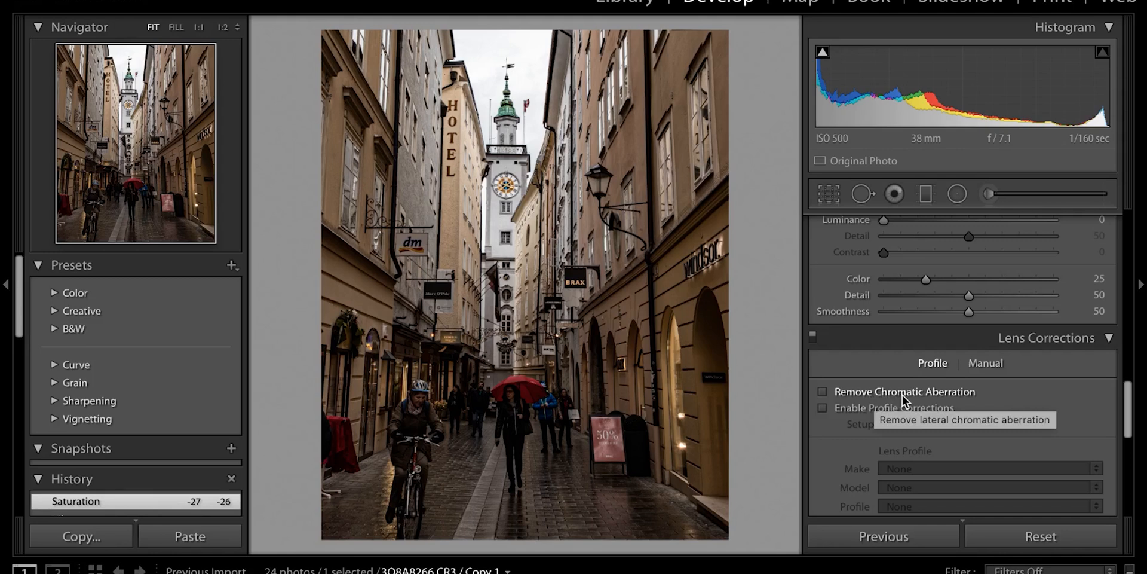
Enable chromatic aberration removal and the Canon EF 24-105mm profile correction, toggling it to compare
left_click(835, 397)
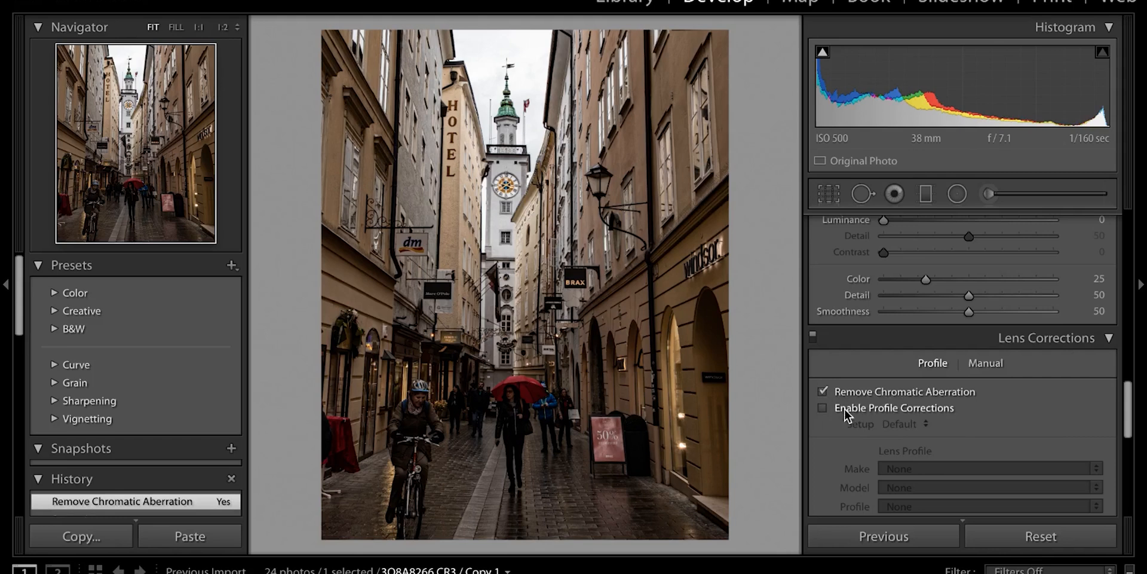
left_click(841, 409)
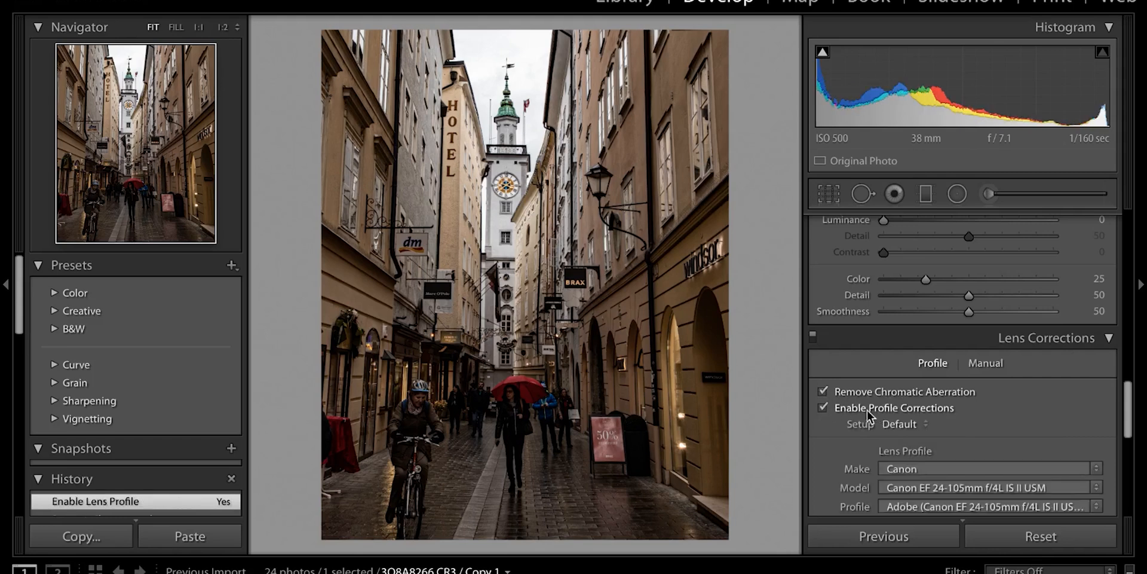
scroll(862, 414, "down", 1)
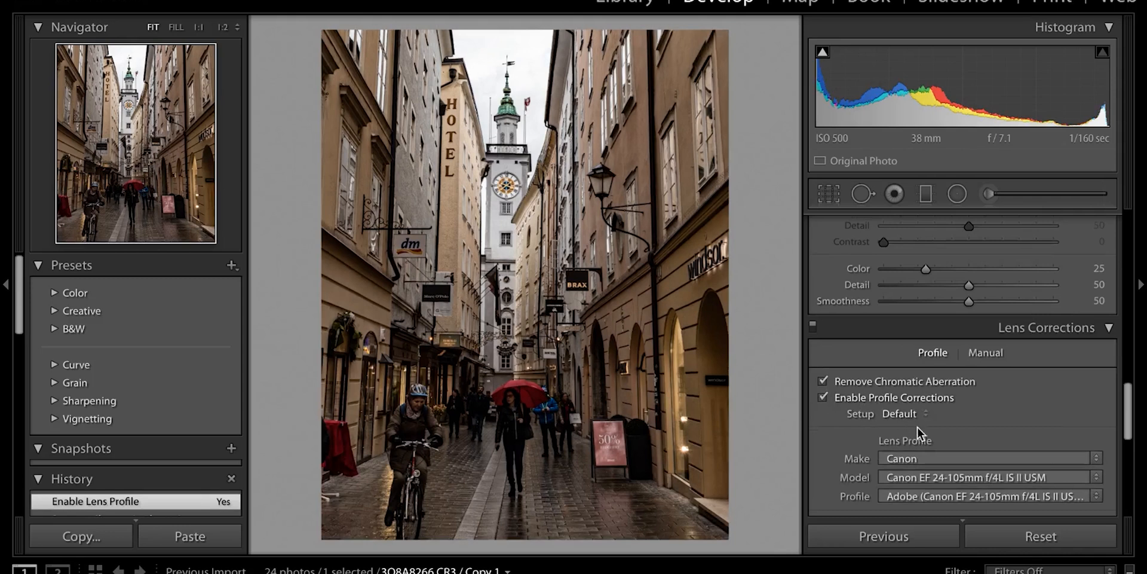
scroll(919, 428, "down", 3)
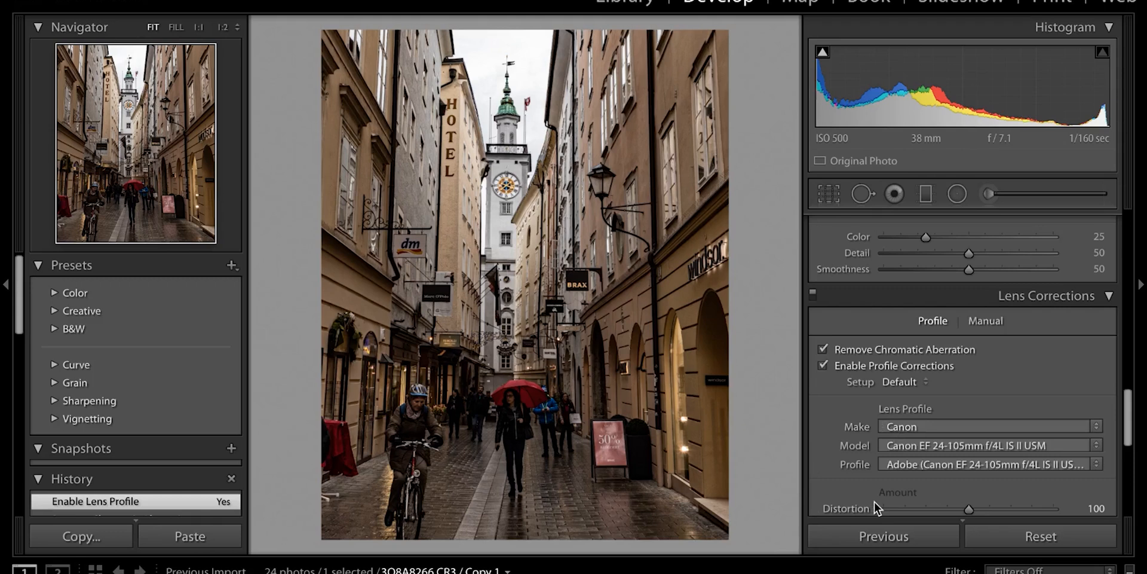
left_click(826, 364)
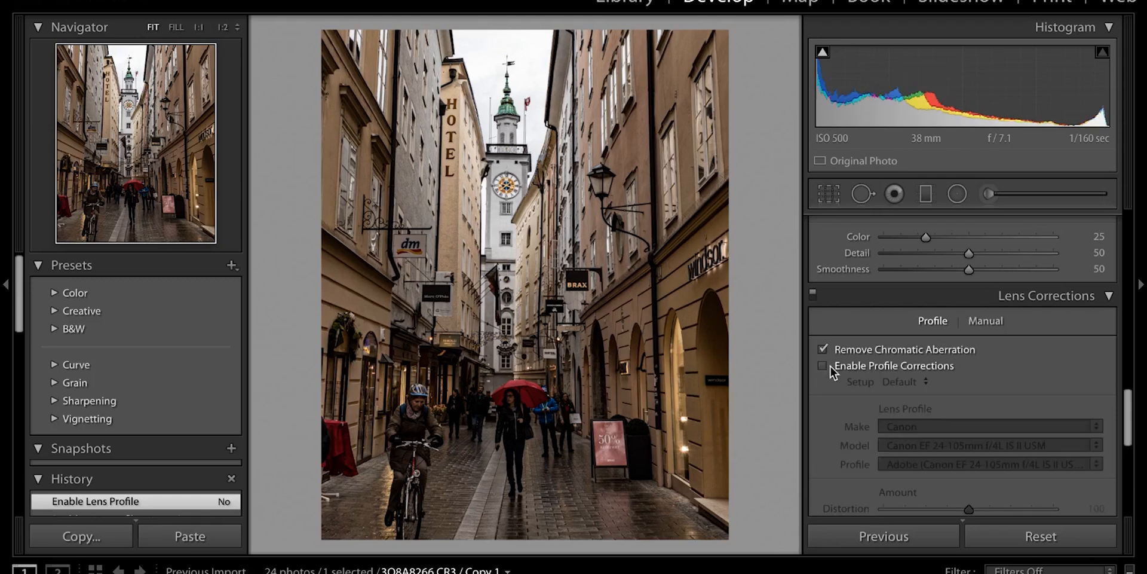
left_click(825, 366)
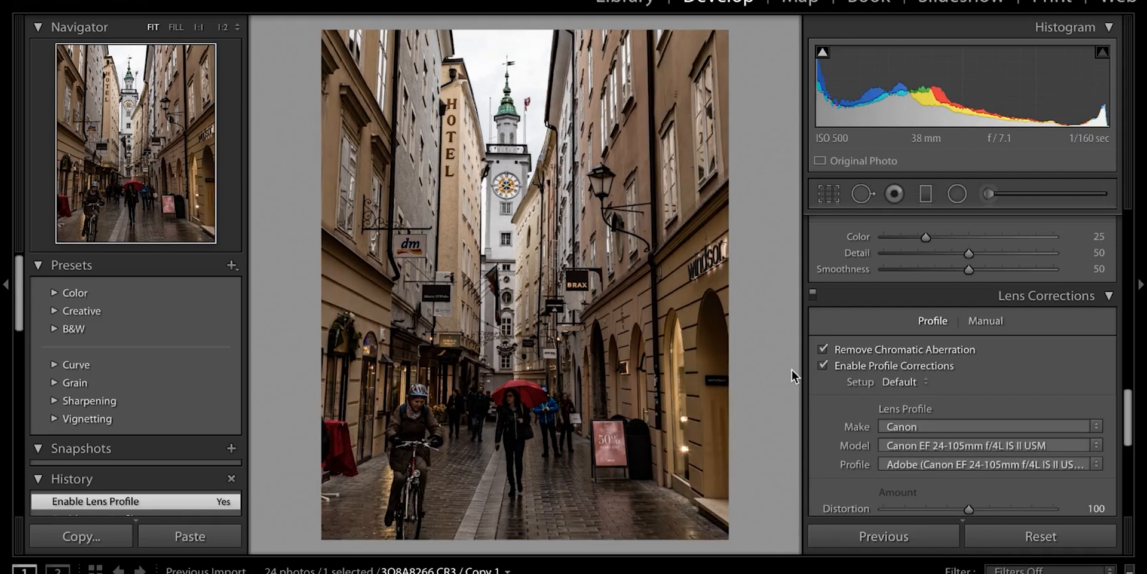
In HSL, set Red Hue +11, Saturation +38, Luminance +100, and Orange Saturation −100
scroll(952, 390, "up", 8)
scroll(952, 390, "down", 1)
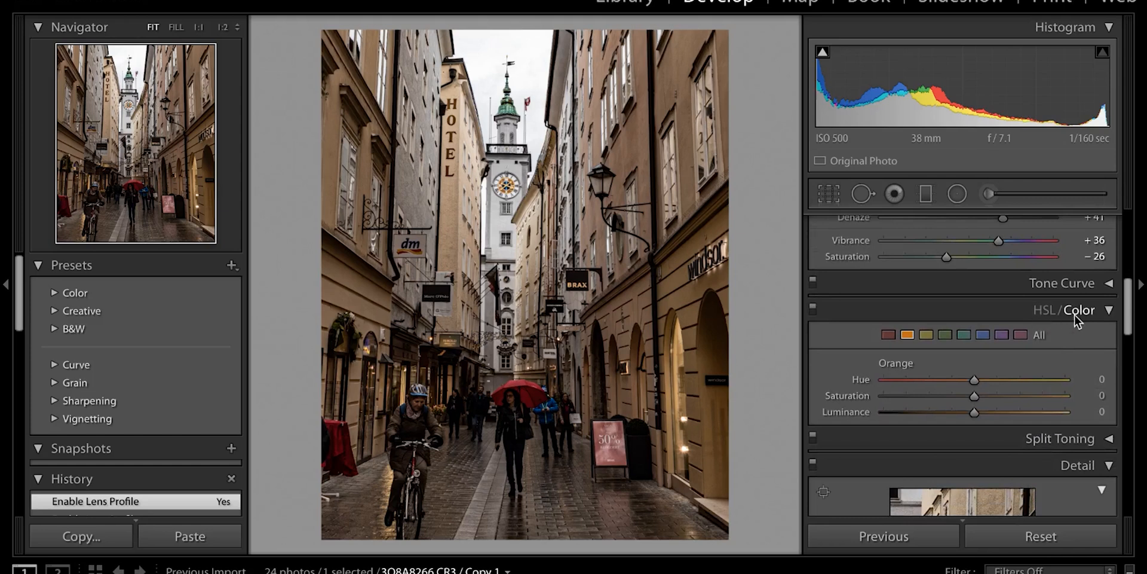
scroll(980, 318, "down", 1)
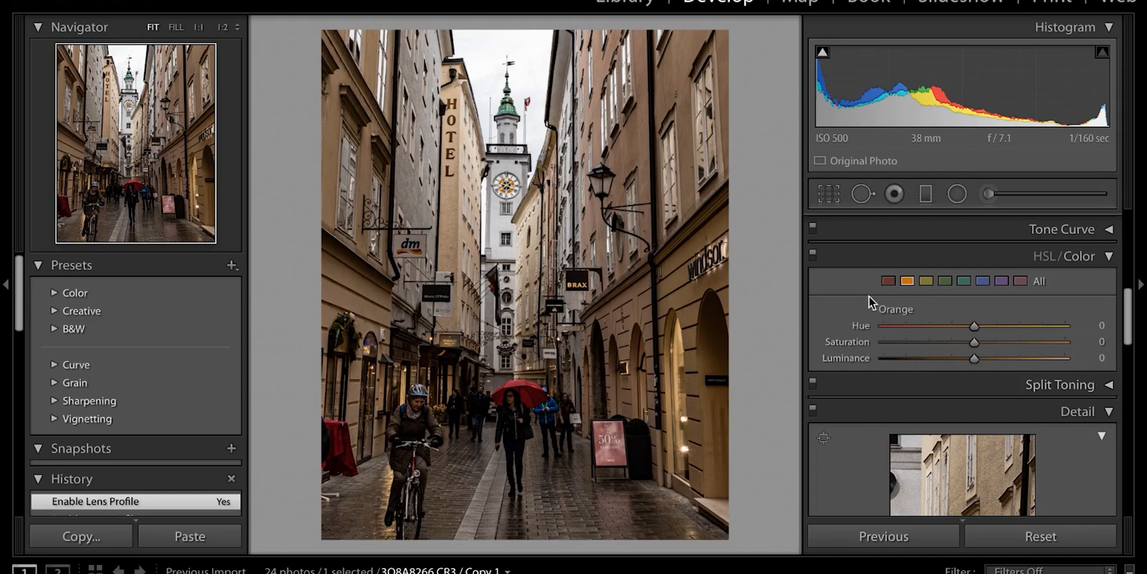
left_click(884, 278)
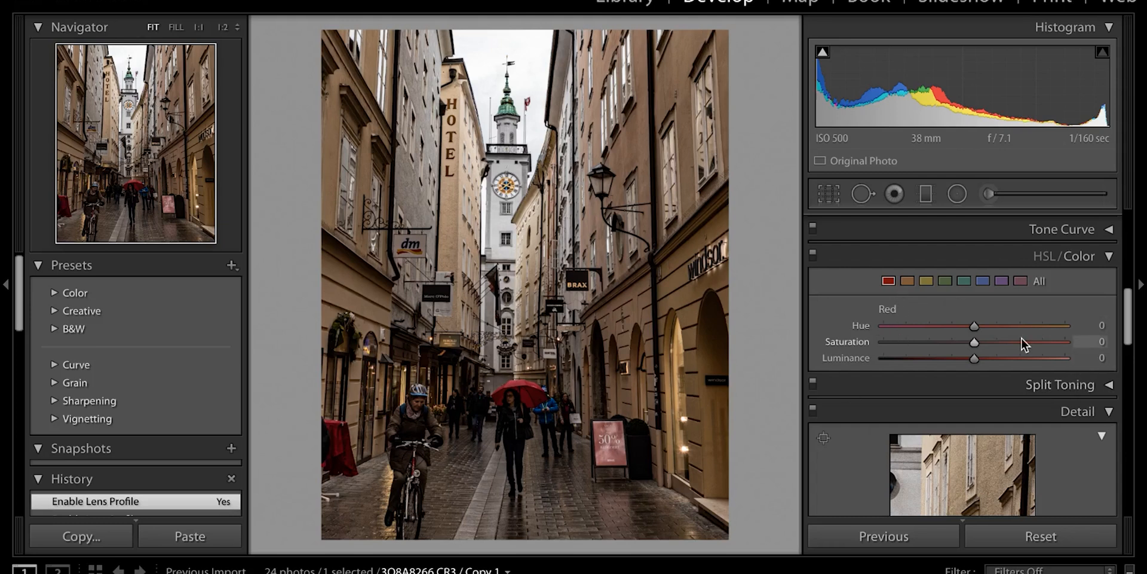
left_click_drag(974, 325, 1005, 341)
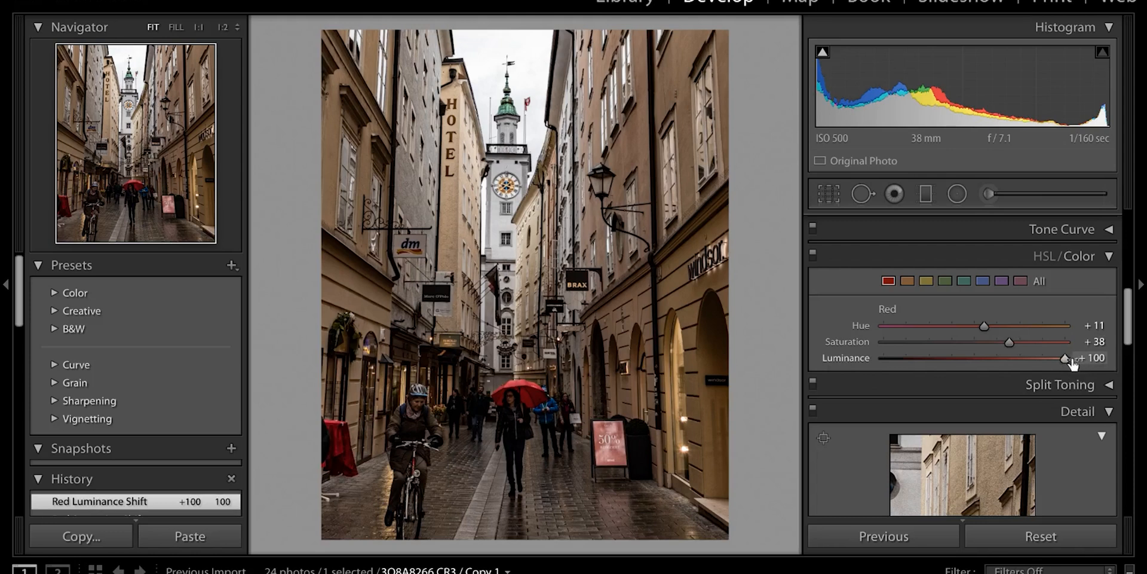
left_click(907, 279)
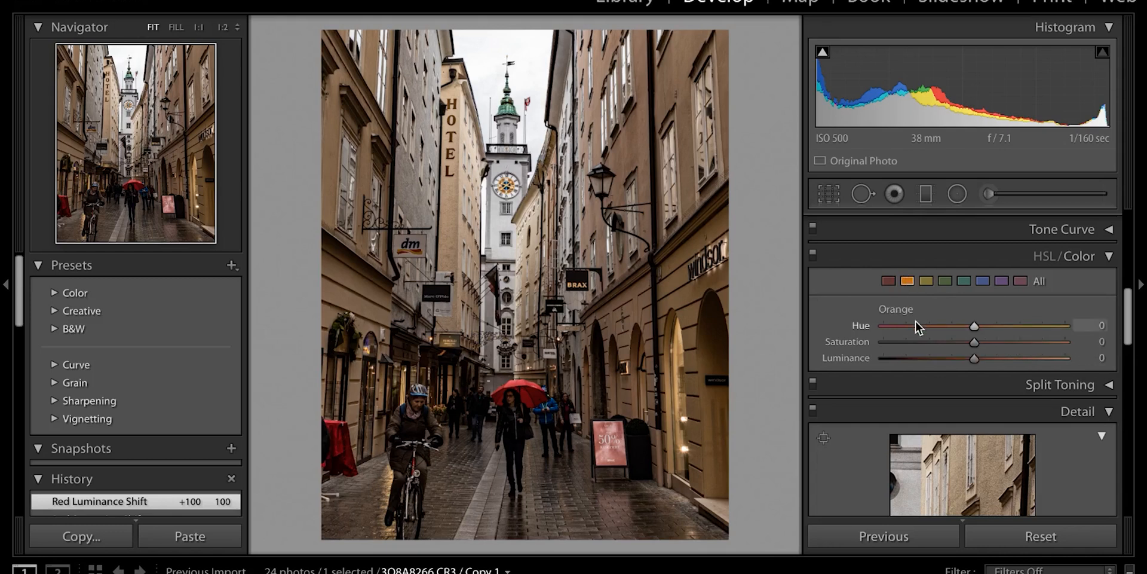
left_click(882, 342)
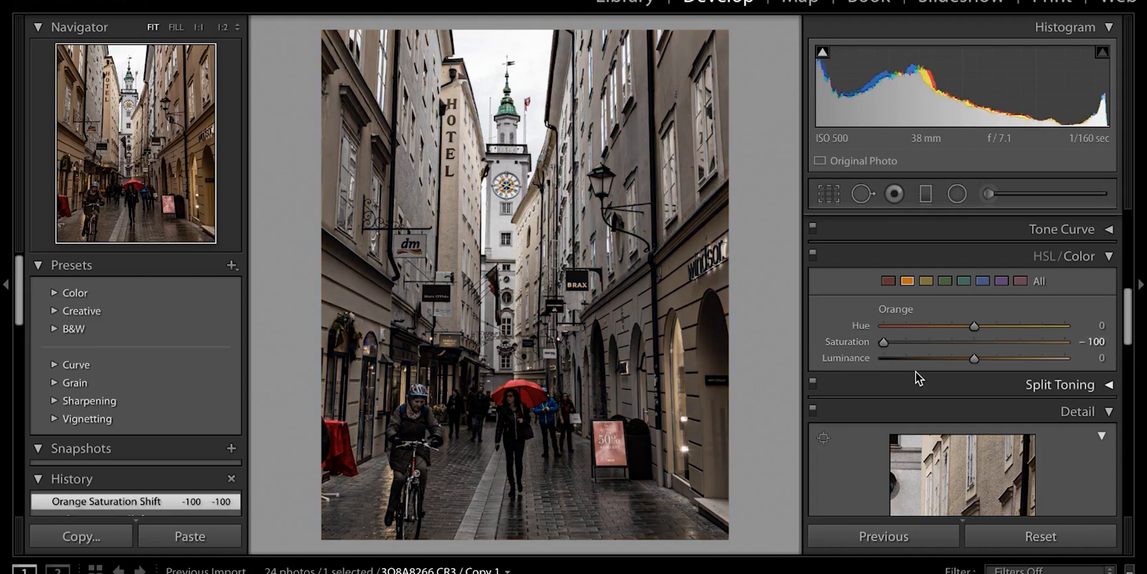
Drop the Yellow, Green, Aqua, Blue, Purple and Magenta saturation each to −100
left_click(927, 283)
left_click(882, 342)
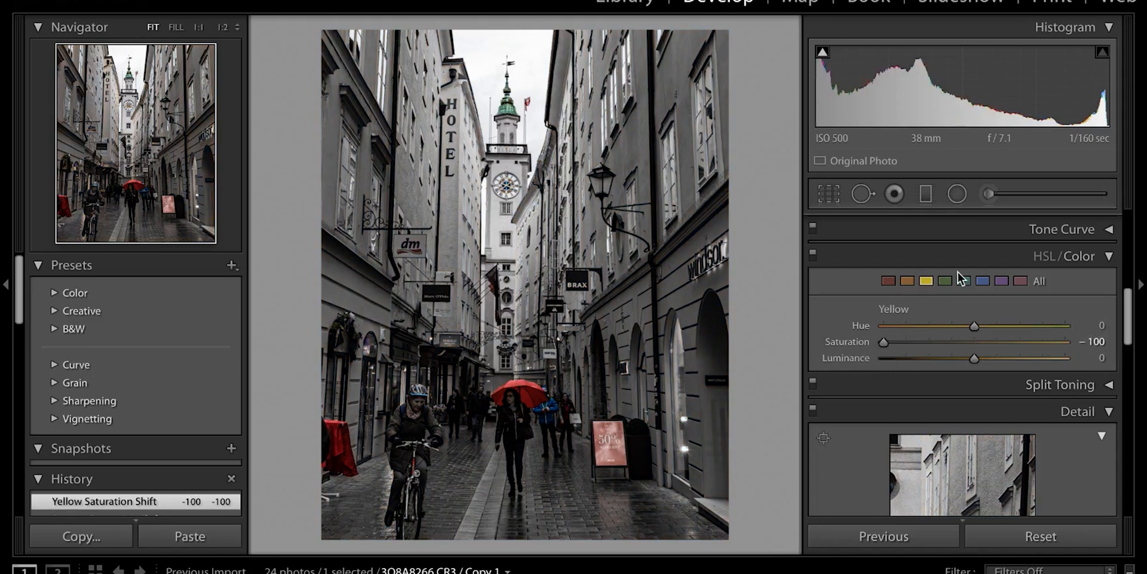
left_click(948, 280)
left_click(885, 342)
left_click(966, 282)
left_click(981, 282)
left_click(883, 342)
left_click(1002, 282)
left_click(882, 342)
left_click(1022, 280)
left_click(884, 342)
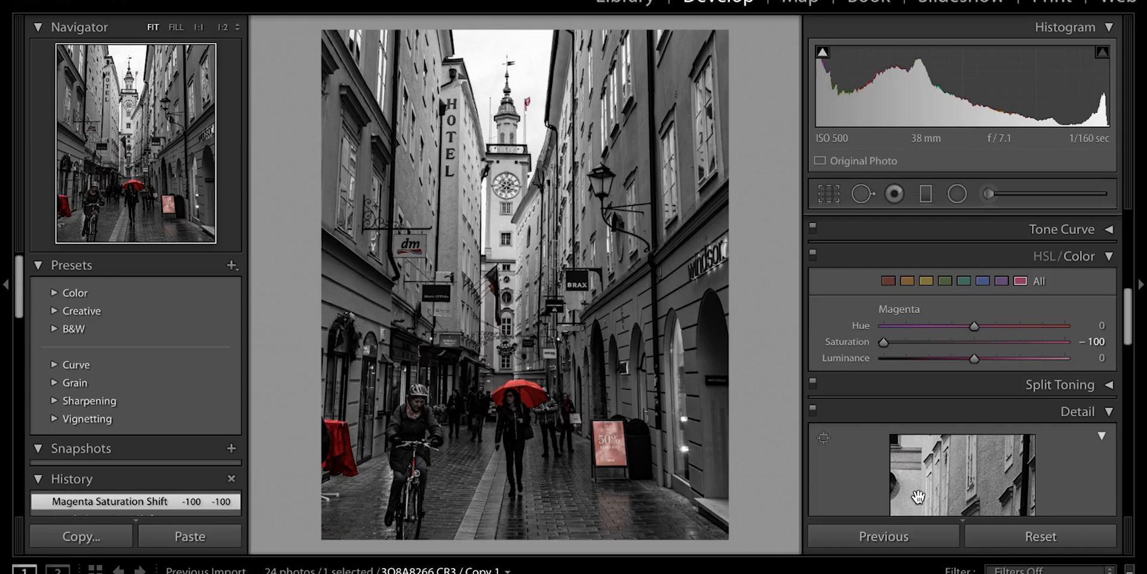
scroll(932, 364, "down", 4)
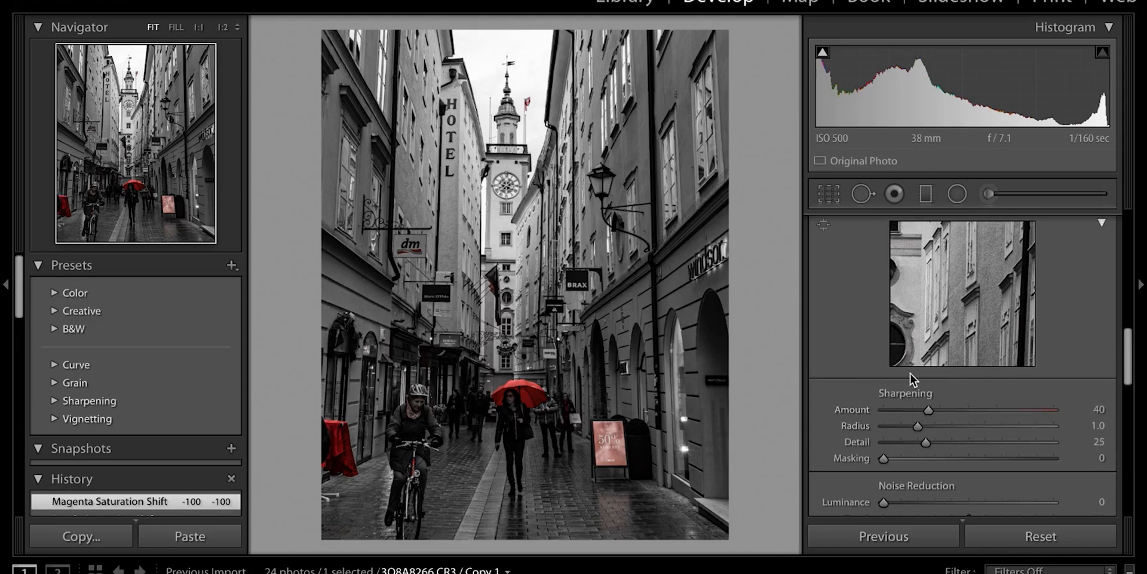
Set Sharpening Amount to 70 and, viewing the Alt edge mask, Masking to about 44
key("alt")
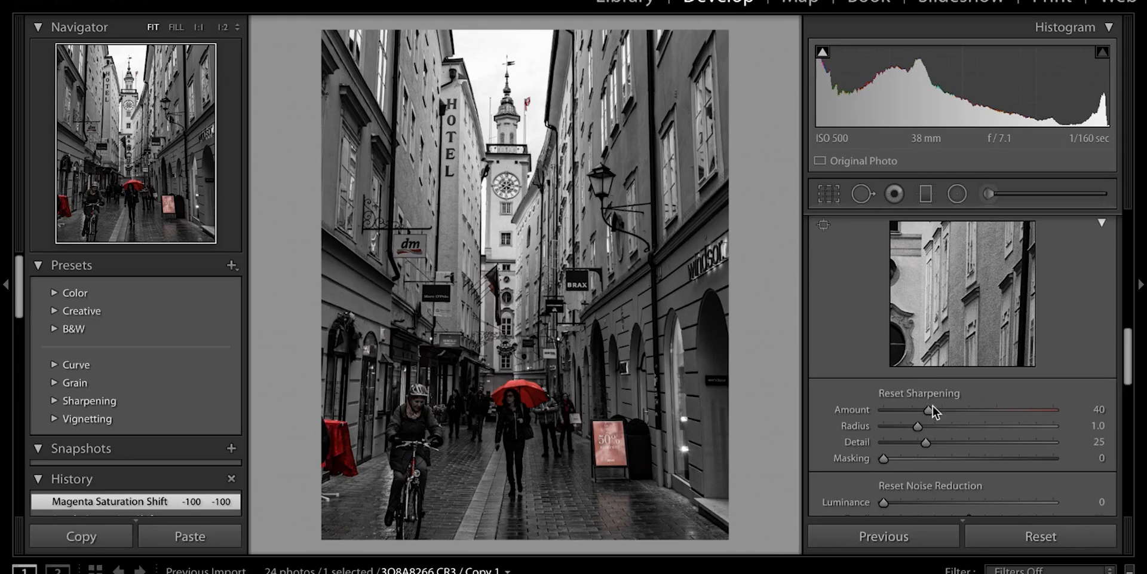
left_click_drag(929, 410, 963, 408)
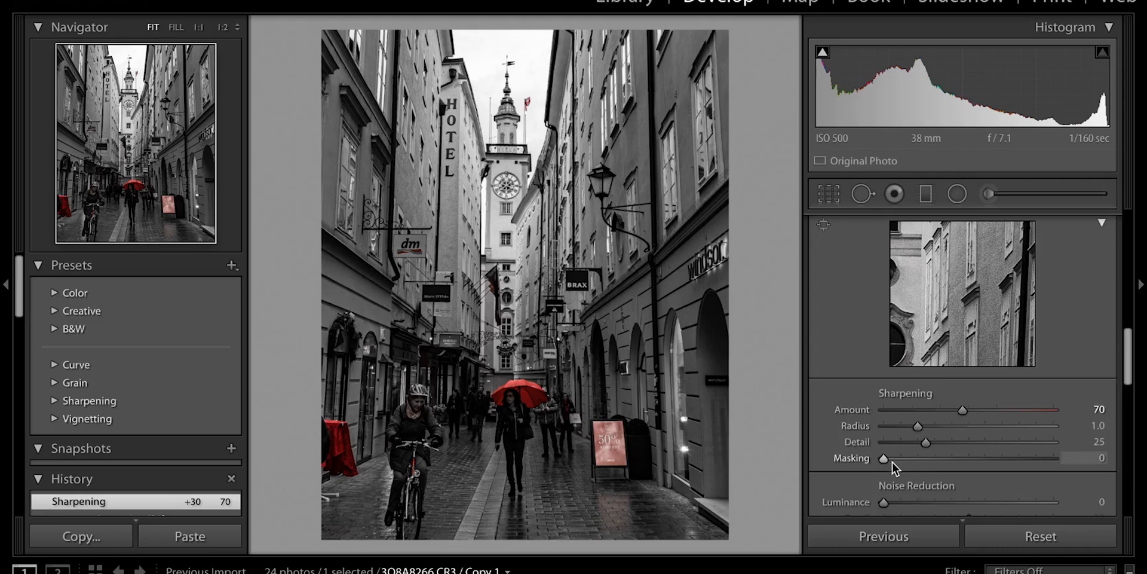
key("alt")
left_click_drag(885, 459, 1002, 458)
scroll(855, 436, "down", 3)
Set the post-crop vignette Amount to about −46, then ease it back to −10
scroll(849, 453, "down", 4)
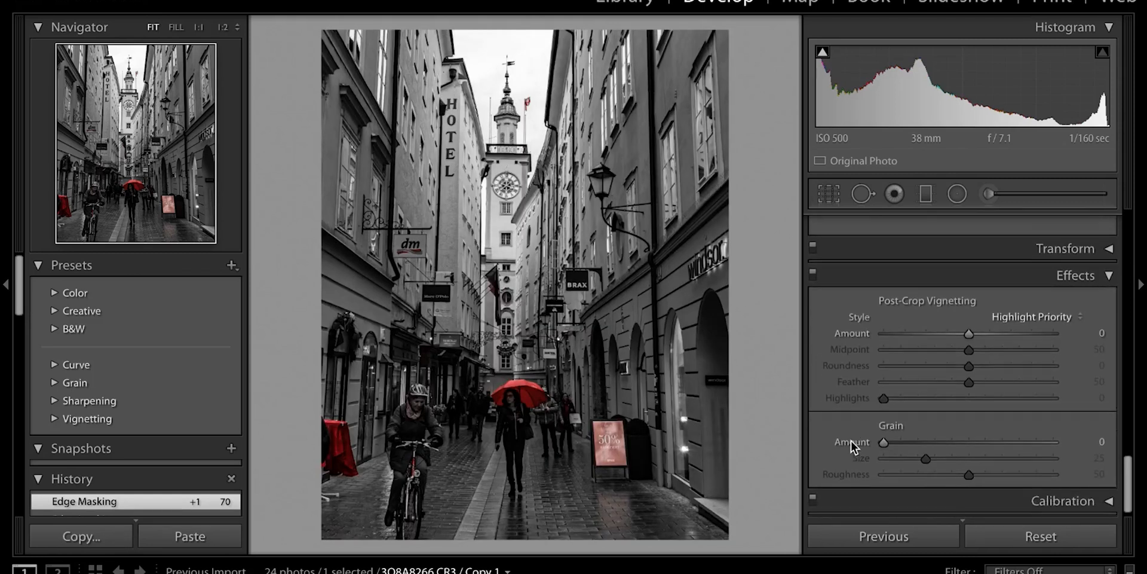
scroll(851, 439, "down", 1)
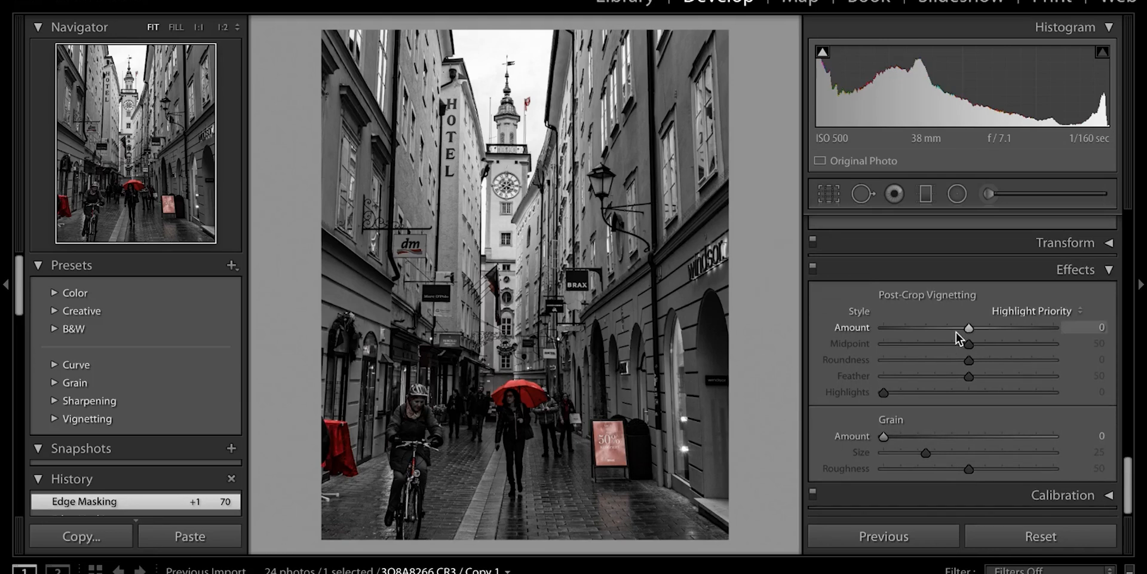
left_click_drag(951, 330, 929, 326)
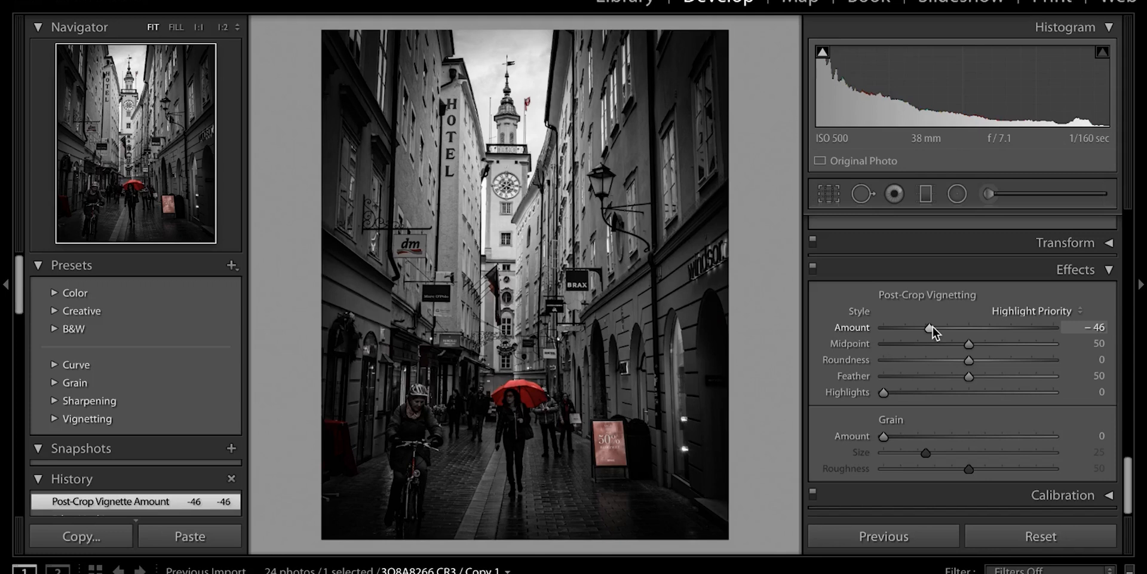
left_click_drag(932, 327, 963, 331)
scroll(974, 397, "up", 2)
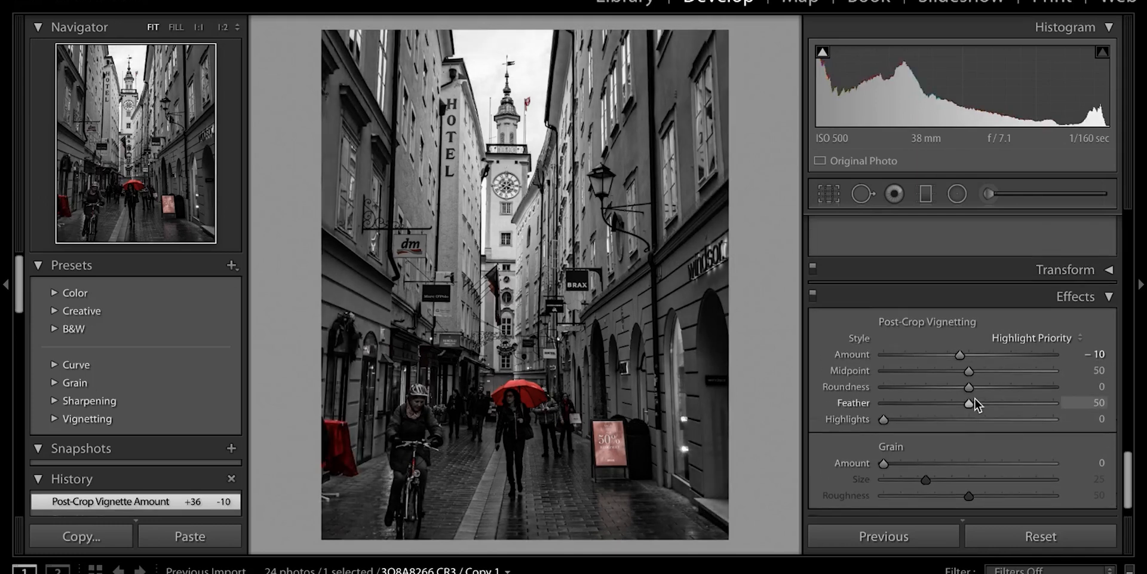
scroll(1017, 335, "up", 5)
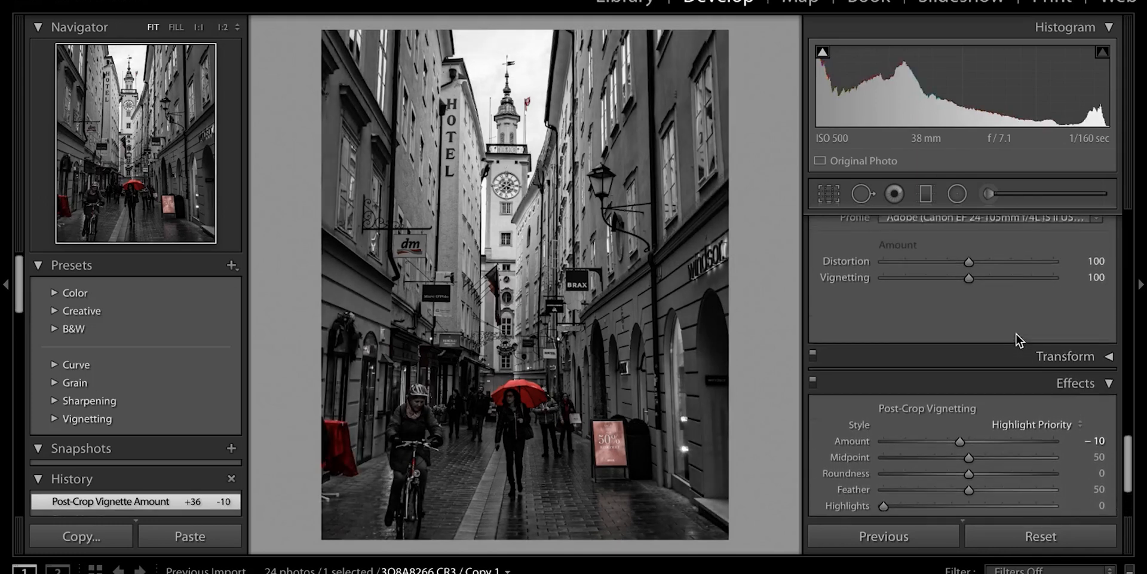
scroll(1015, 332, "up", 10)
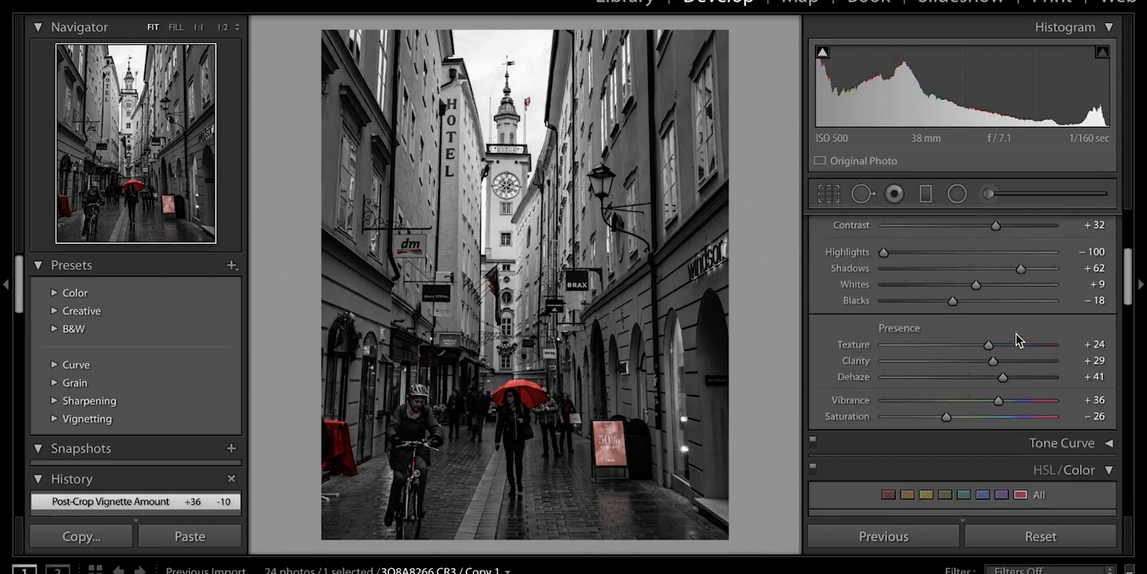
scroll(1008, 249, "up", 4)
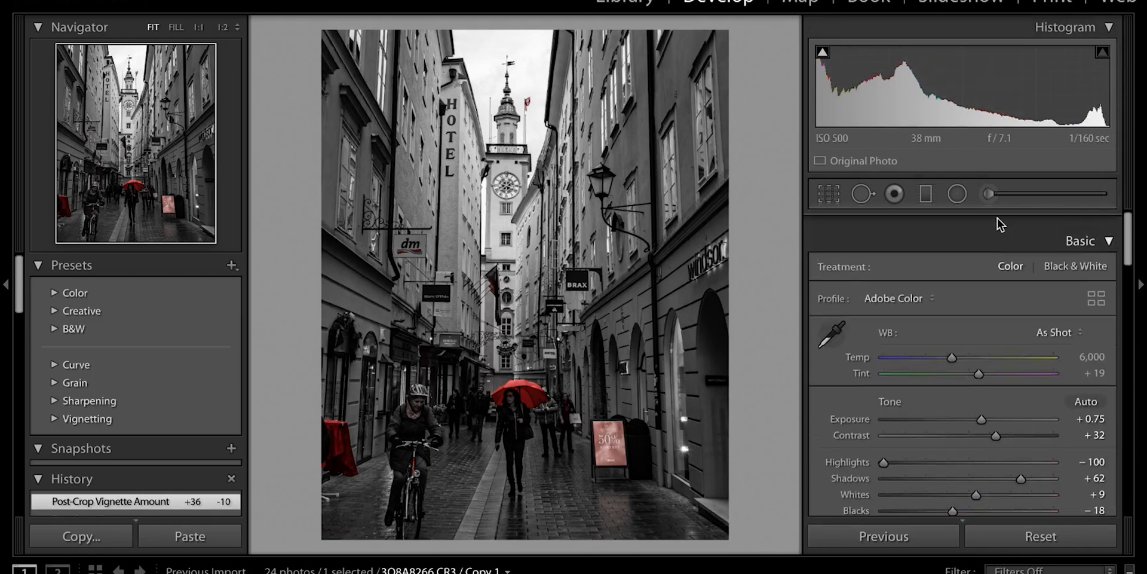
left_click(925, 194)
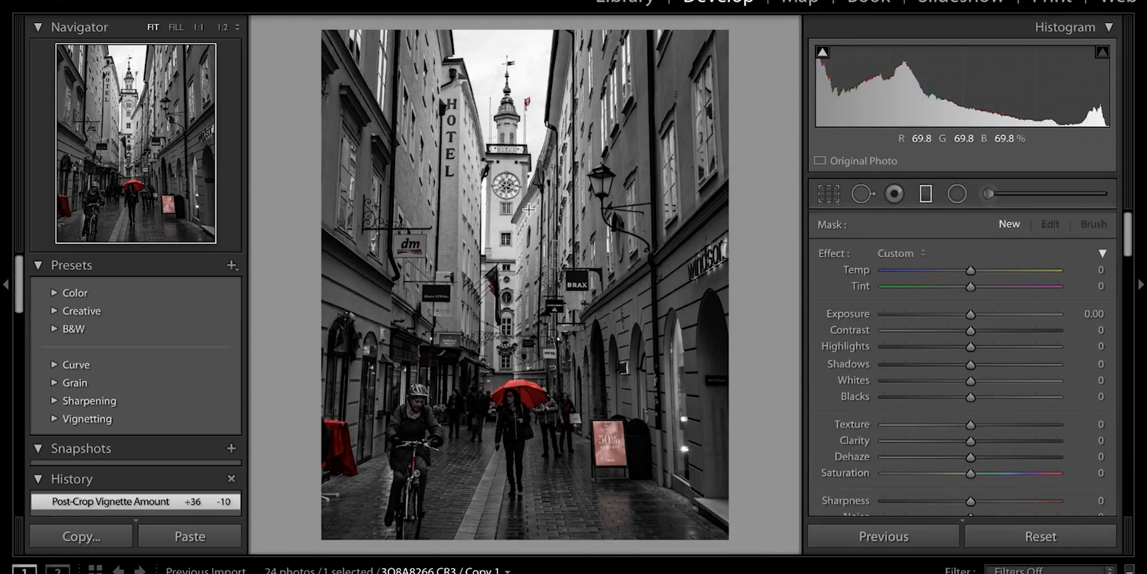
Drag a graduated filter across the upper half of the photo with Exposure −1.55
left_click_drag(522, 208, 524, 337)
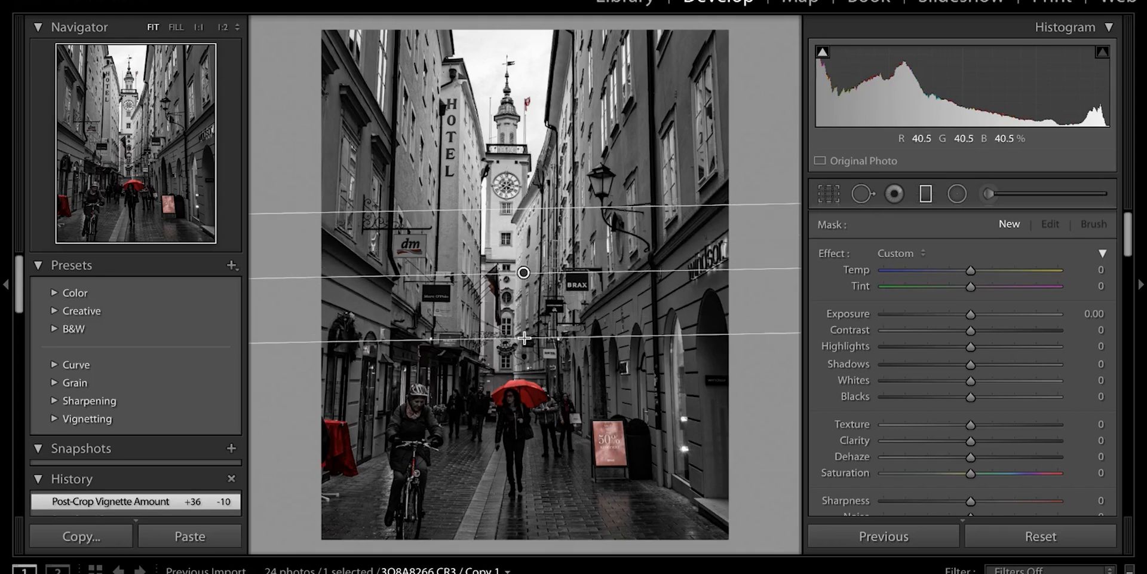
left_click_drag(525, 354, 525, 361)
left_click_drag(930, 313, 937, 314)
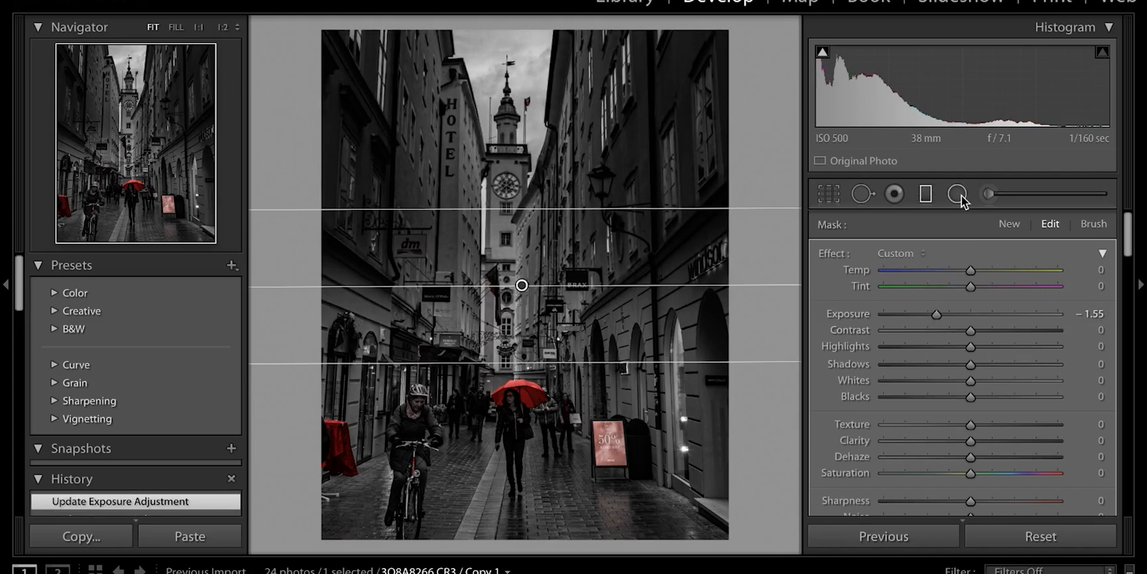
left_click(928, 193)
left_click_drag(518, 513, 518, 511)
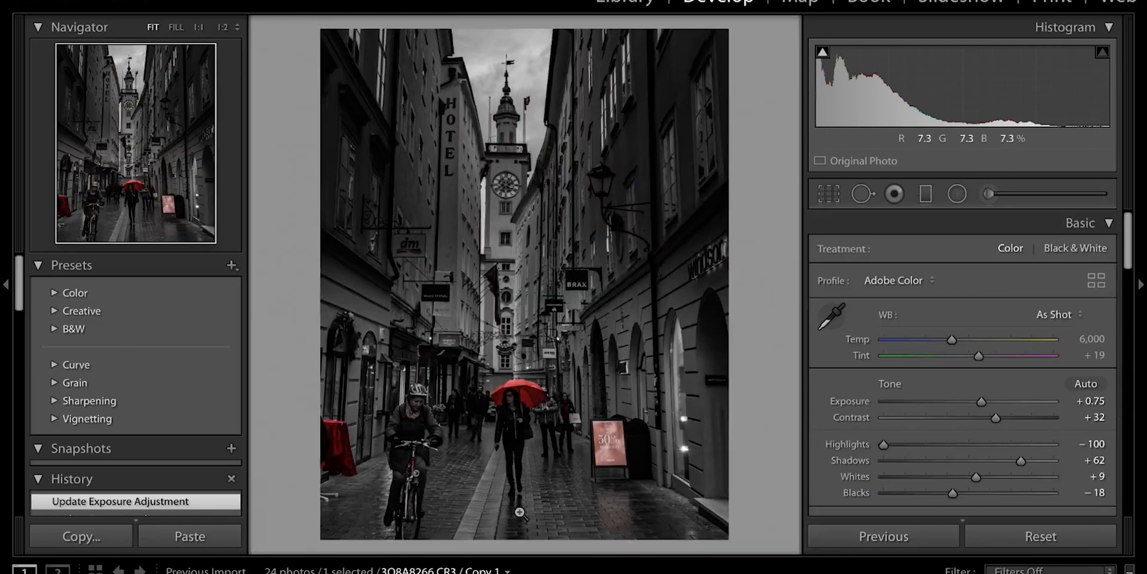
Draw a second graduated filter up from the bottom edge with Exposure −0.84
key("m")
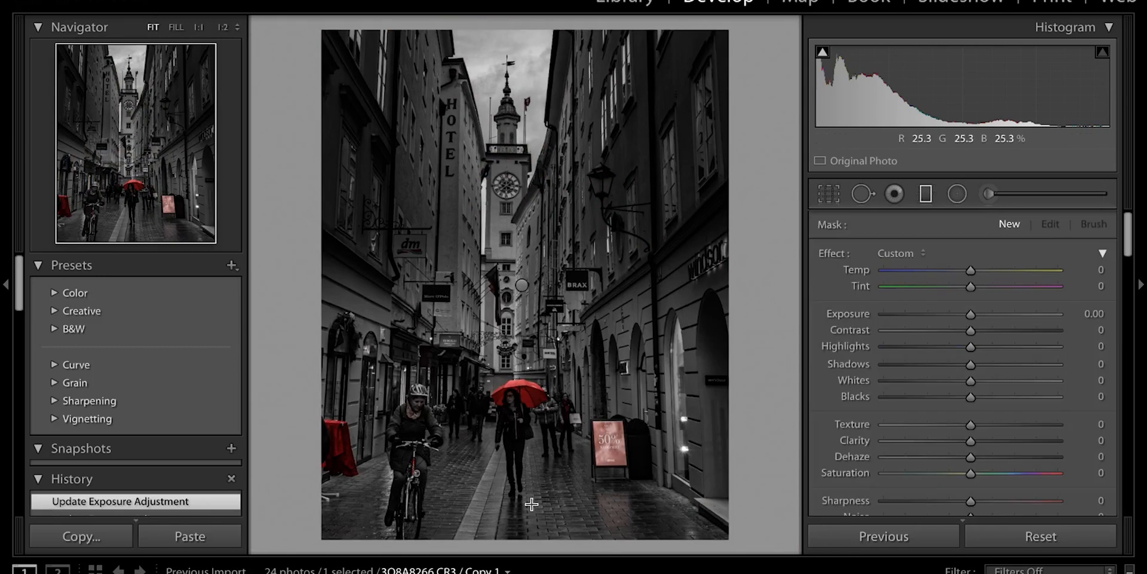
left_click_drag(515, 514, 517, 474)
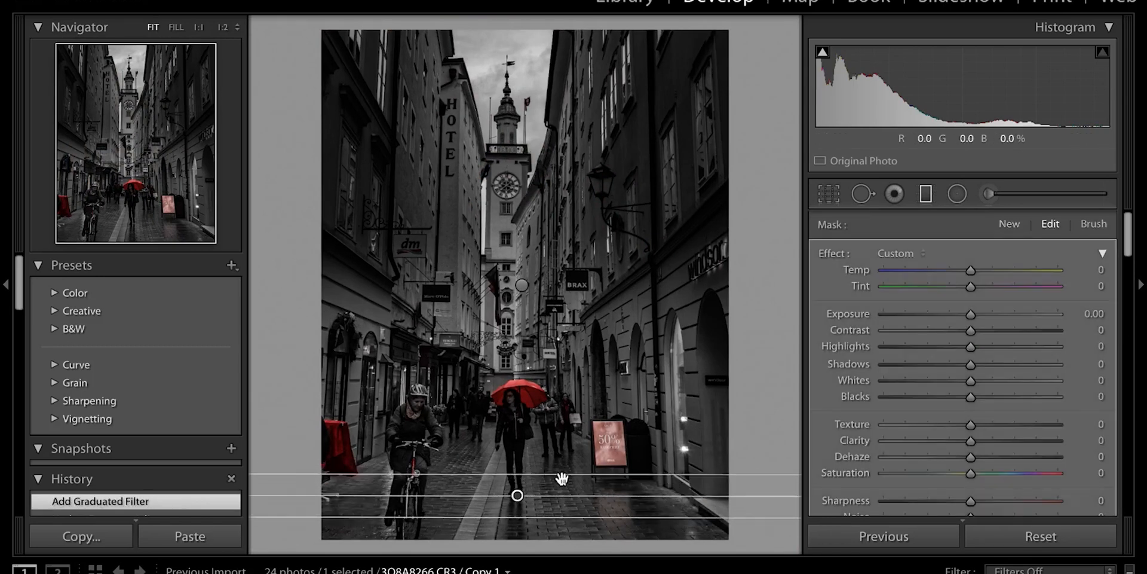
left_click(950, 315)
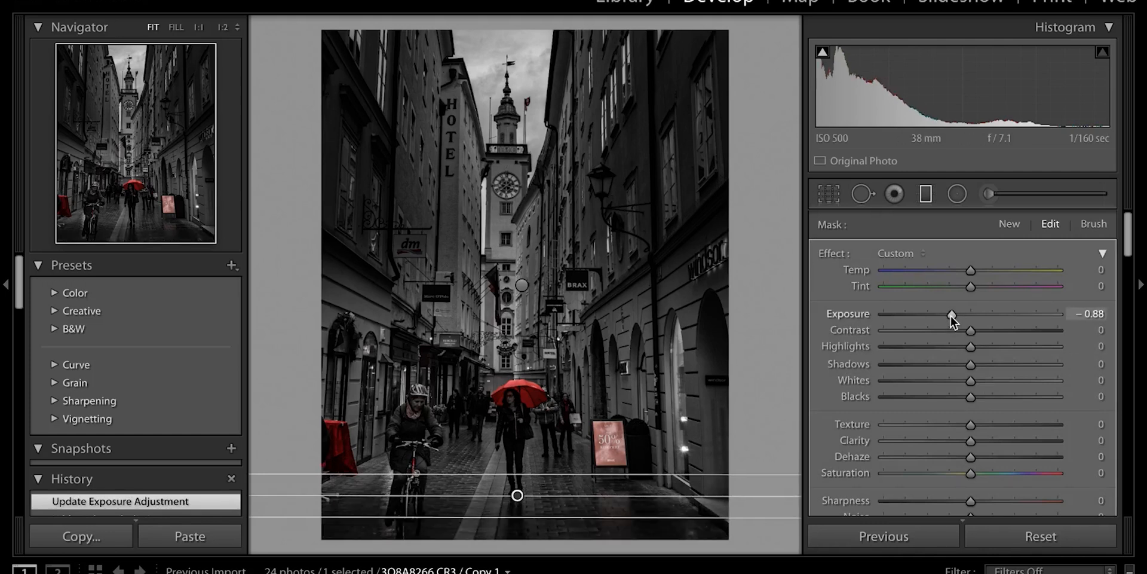
left_click(725, 426)
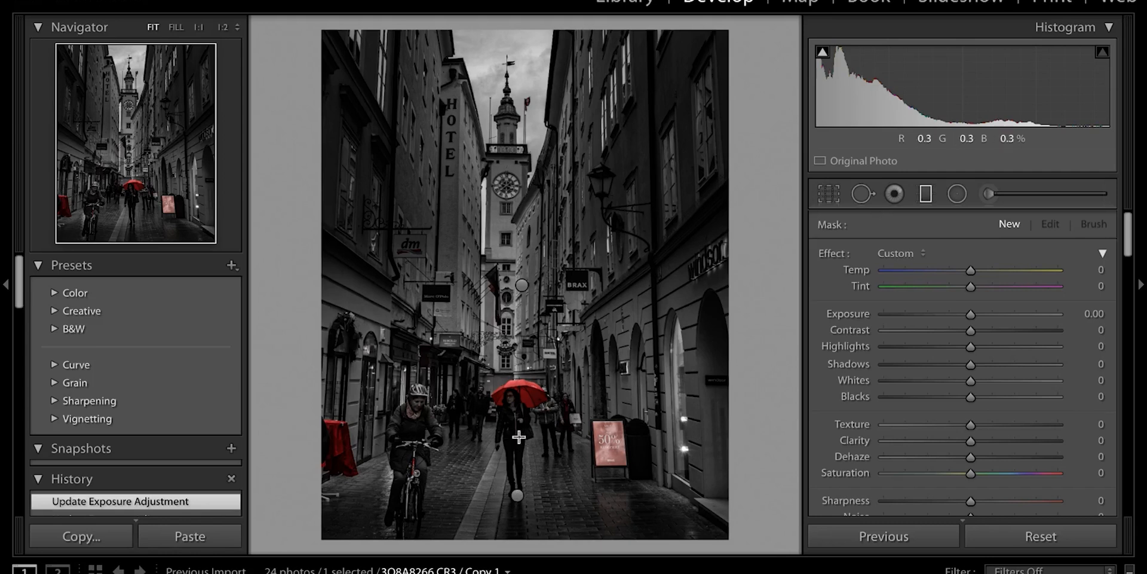
left_click(989, 193)
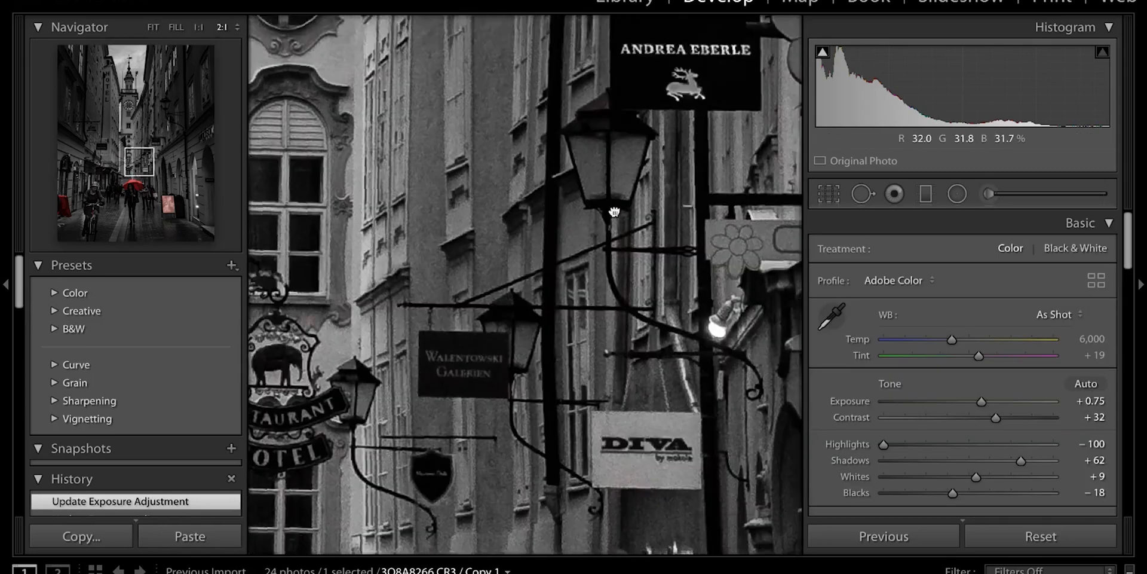
Zoom to 2:1 on the umbrella and paint the first brush stroke with the red overlay shown
left_click_drag(612, 229, 616, 204)
left_click_drag(470, 427, 705, 78)
left_click_drag(709, 173, 599, 150)
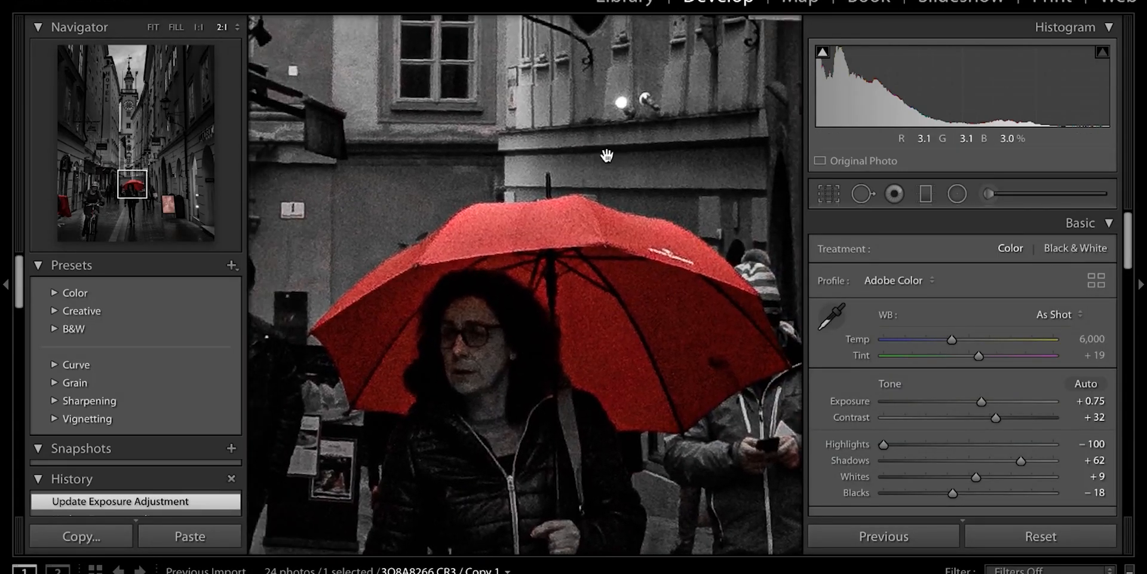
left_click(988, 195)
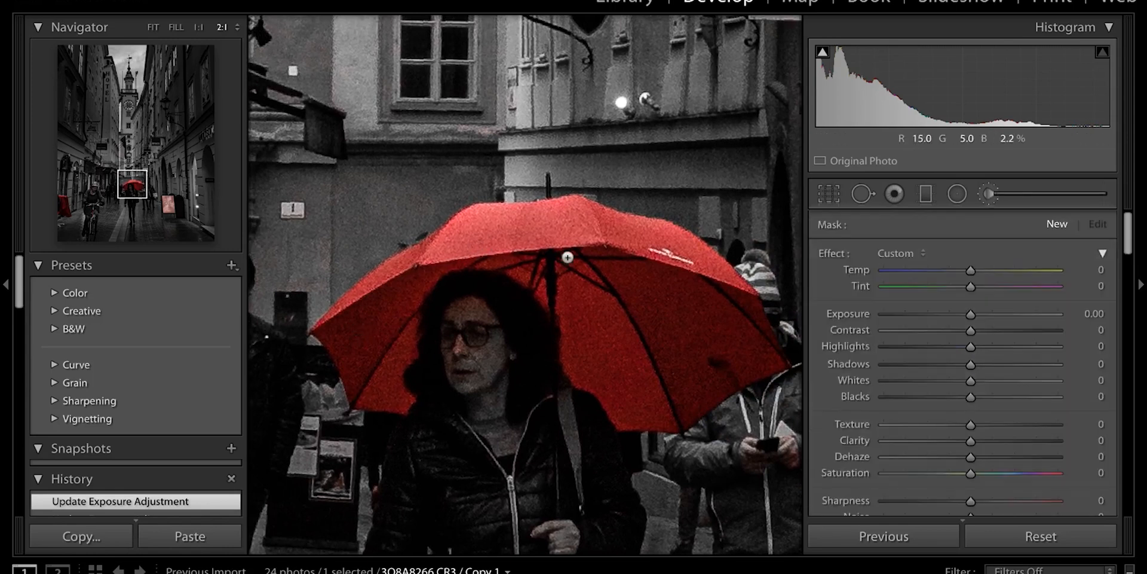
scroll(568, 258, "up", 3)
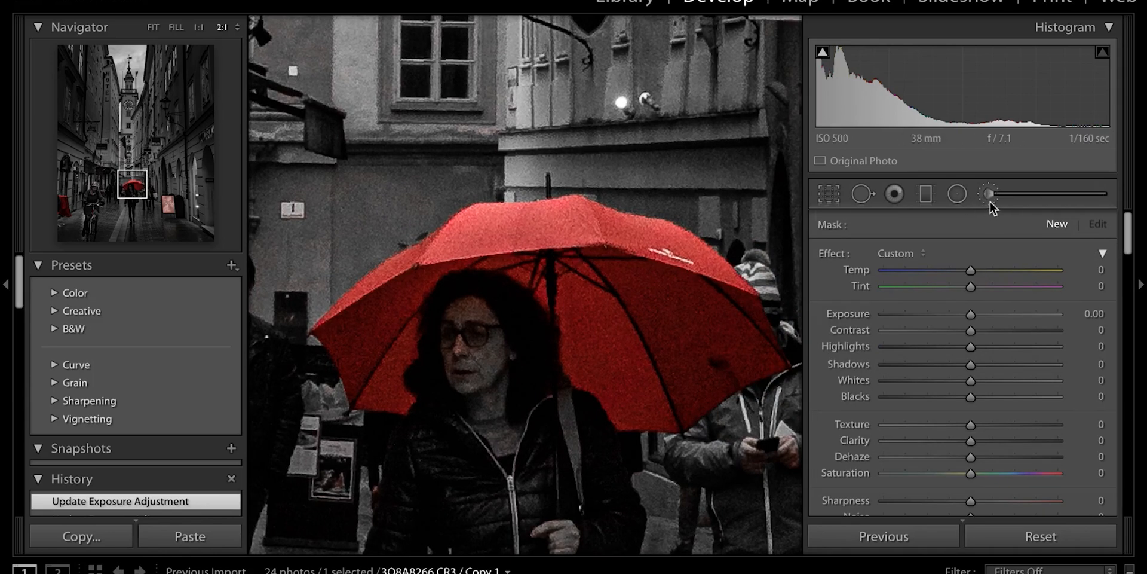
left_click_drag(557, 255, 636, 315)
key("o")
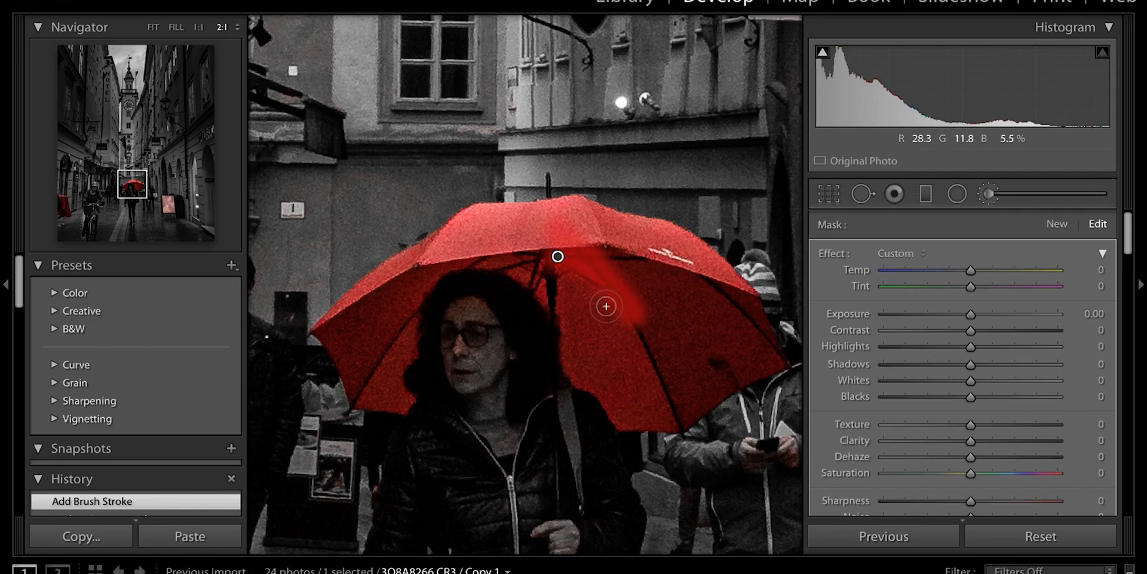
Paint the rest of the umbrella, using a smaller brush for the rims beside the hair
mouse_move(587, 289)
left_mouse_down()
mouse_move(623, 328)
mouse_move(572, 279)
mouse_move(643, 340)
mouse_move(657, 286)
mouse_move(624, 258)
mouse_move(670, 310)
mouse_move(610, 246)
left_mouse_up()
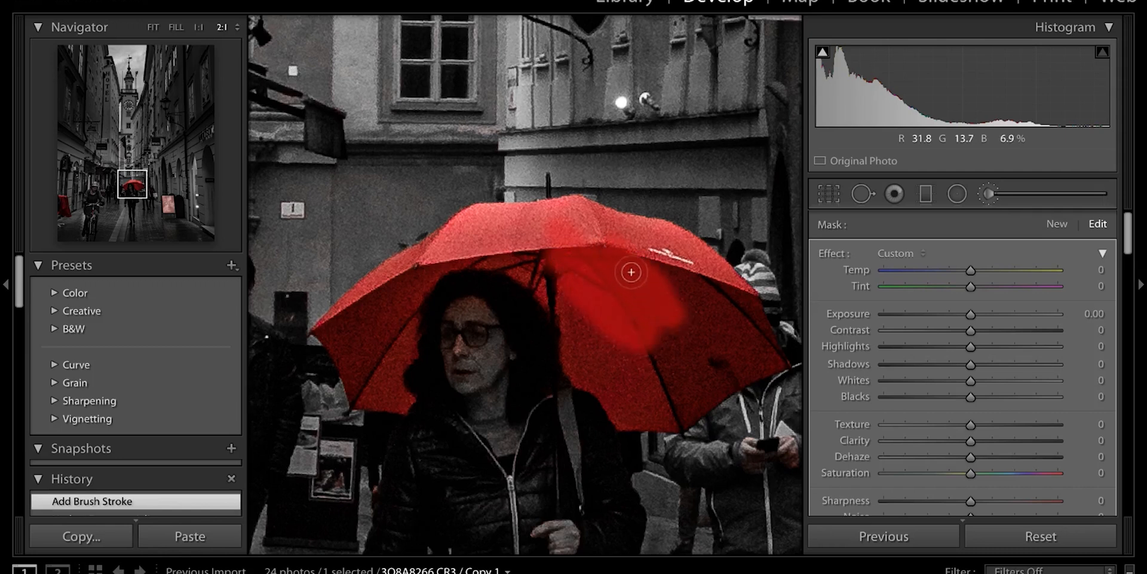
mouse_move(526, 242)
left_mouse_down()
mouse_move(687, 274)
mouse_move(747, 311)
mouse_move(592, 317)
mouse_move(620, 357)
mouse_move(513, 254)
left_mouse_up()
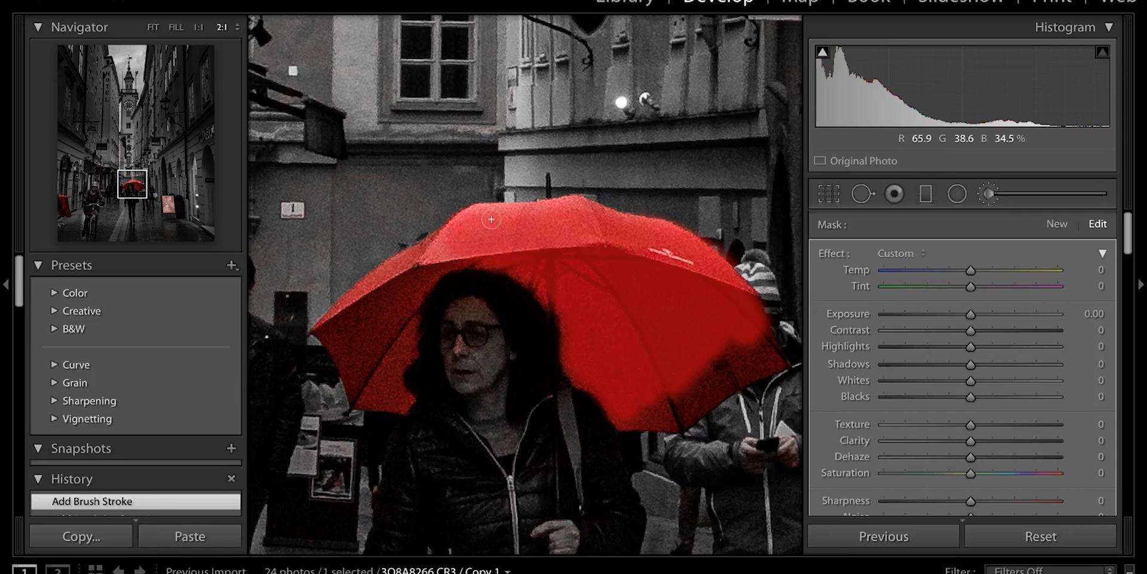
mouse_move(644, 408)
left_mouse_down()
mouse_move(681, 395)
mouse_move(668, 381)
mouse_move(718, 373)
mouse_move(723, 340)
mouse_move(715, 363)
mouse_move(751, 325)
left_mouse_up()
mouse_move(375, 303)
left_mouse_down()
mouse_move(371, 344)
mouse_move(359, 303)
mouse_move(381, 342)
mouse_move(406, 288)
mouse_move(387, 309)
mouse_move(454, 241)
mouse_move(414, 264)
left_mouse_up()
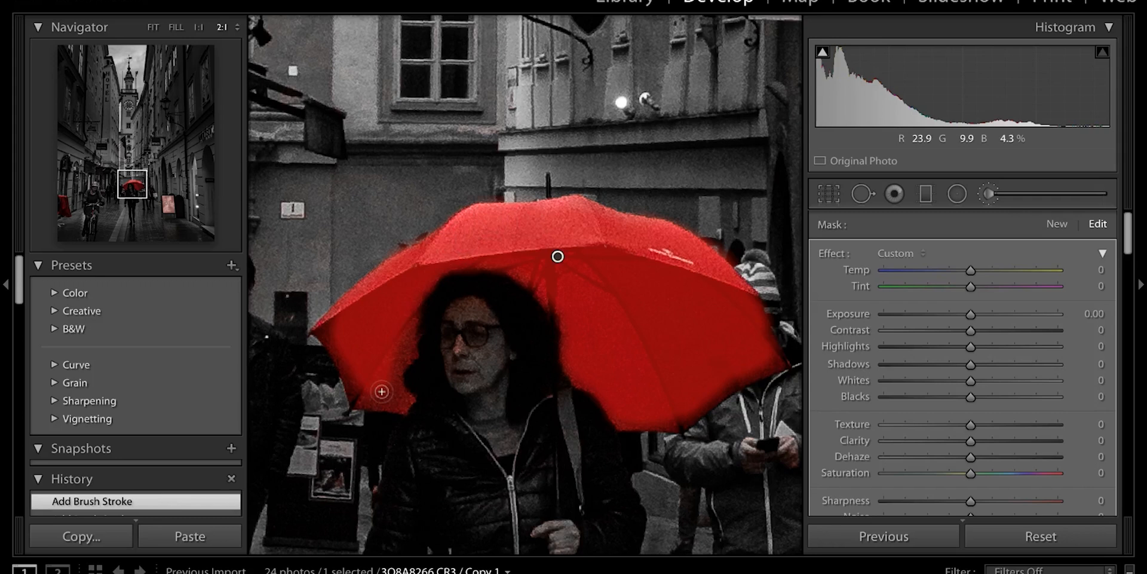
key("bracketleft")
key("bracketright")
key("bracketright")
key("bracketright")
key("bracketright")
key("bracketright")
key("bracketright")
key("bracketright")
key("bracketright")
key("bracketright")
key("bracketright")
key("bracketleft")
key("bracketleft")
key("bracketleft")
key("bracketleft")
key("bracketleft")
key("bracketleft")
mouse_move(387, 392)
left_mouse_down()
mouse_move(332, 324)
mouse_move(363, 398)
mouse_move(427, 281)
mouse_move(337, 318)
left_mouse_up()
left_click_drag(563, 342, 556, 306)
mouse_move(626, 418)
left_mouse_down()
mouse_move(710, 362)
mouse_move(659, 268)
mouse_move(733, 376)
mouse_move(580, 203)
mouse_move(512, 213)
left_mouse_up()
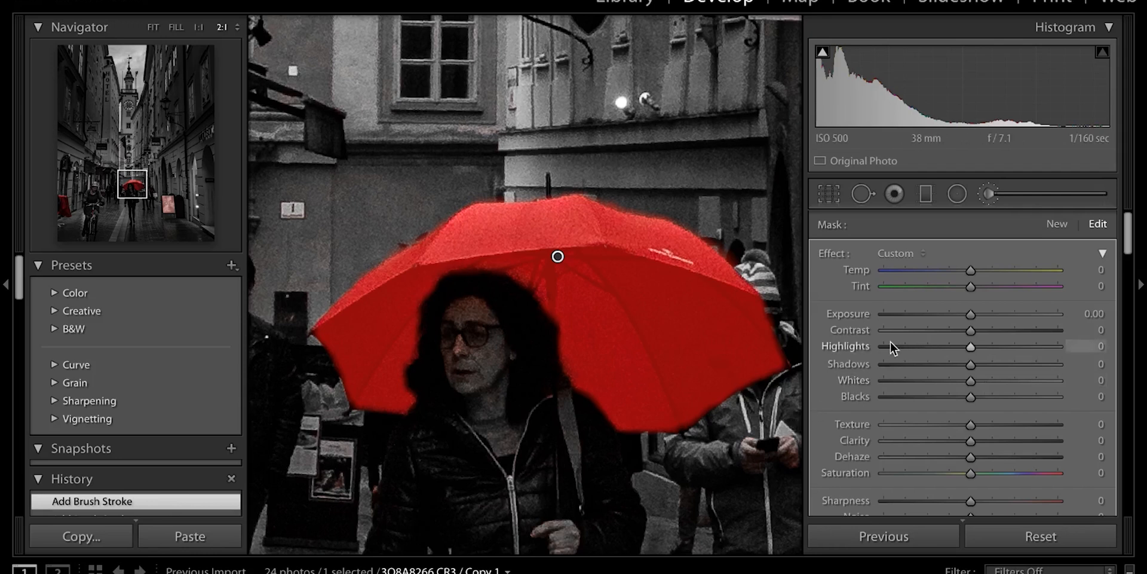
With the overlay hidden, set the umbrella mask's Exposure to 0.94 and Highlights to 25
key("o")
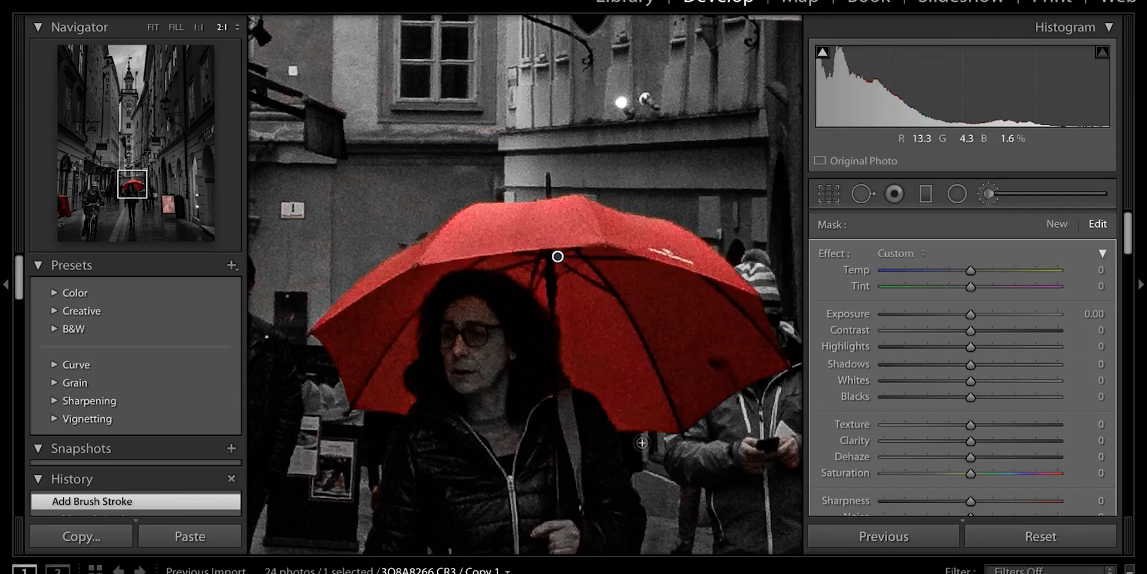
mouse_move(970, 314)
left_mouse_down()
mouse_move(952, 315)
mouse_move(991, 314)
left_mouse_up()
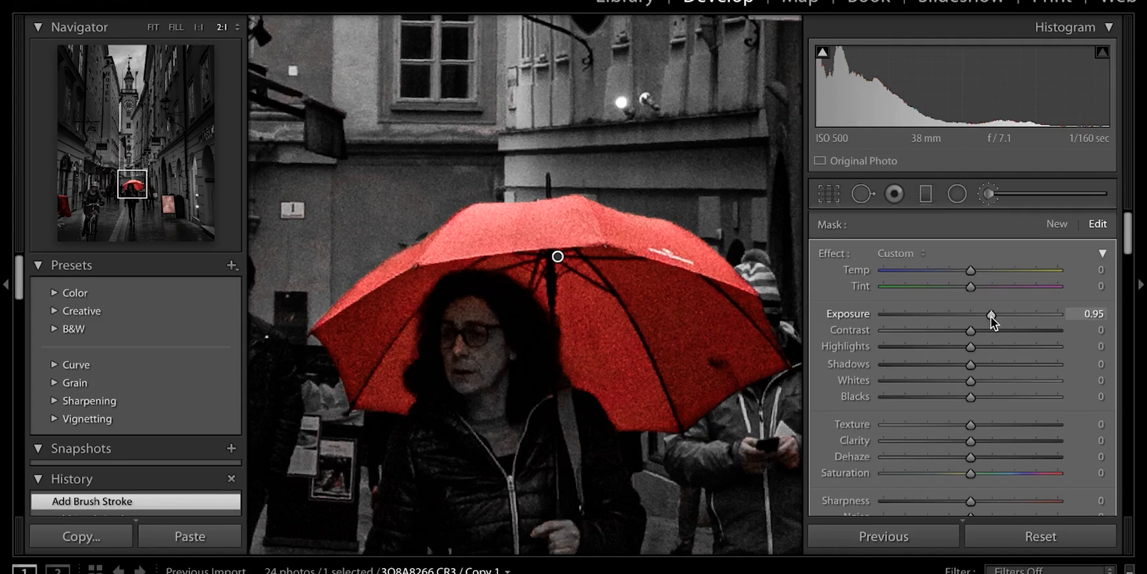
left_click_drag(990, 315, 991, 314)
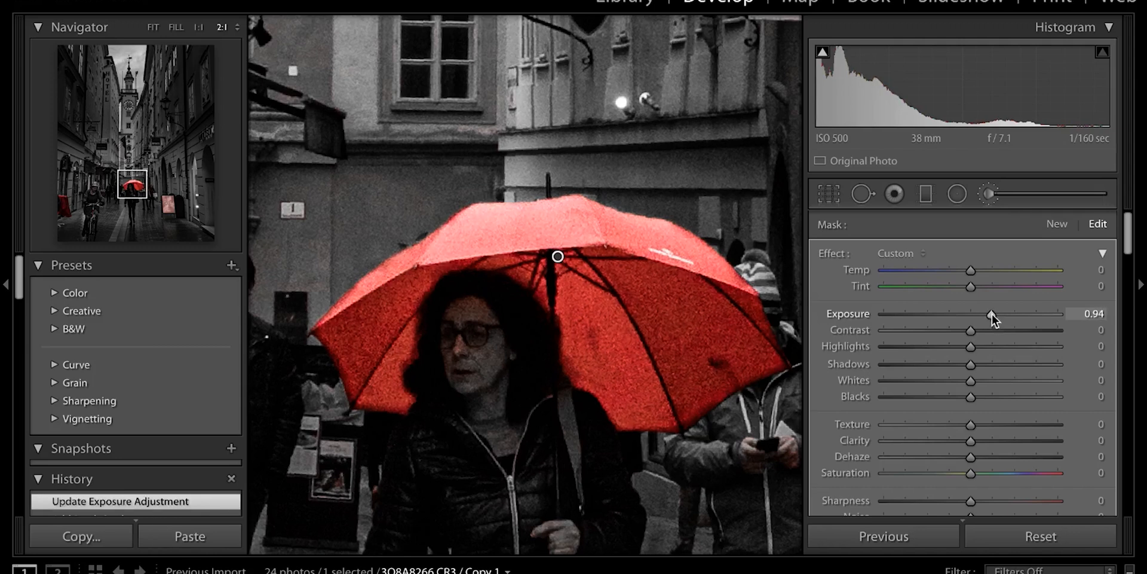
left_click(988, 346)
left_click_drag(988, 346, 992, 347)
Set the mask's Saturation to 19 and Noise reduction to 76, then reselect the umbrella pin
scroll(987, 444, "down", 1)
left_click_drag(985, 454, 987, 454)
scroll(988, 359, "down", 4)
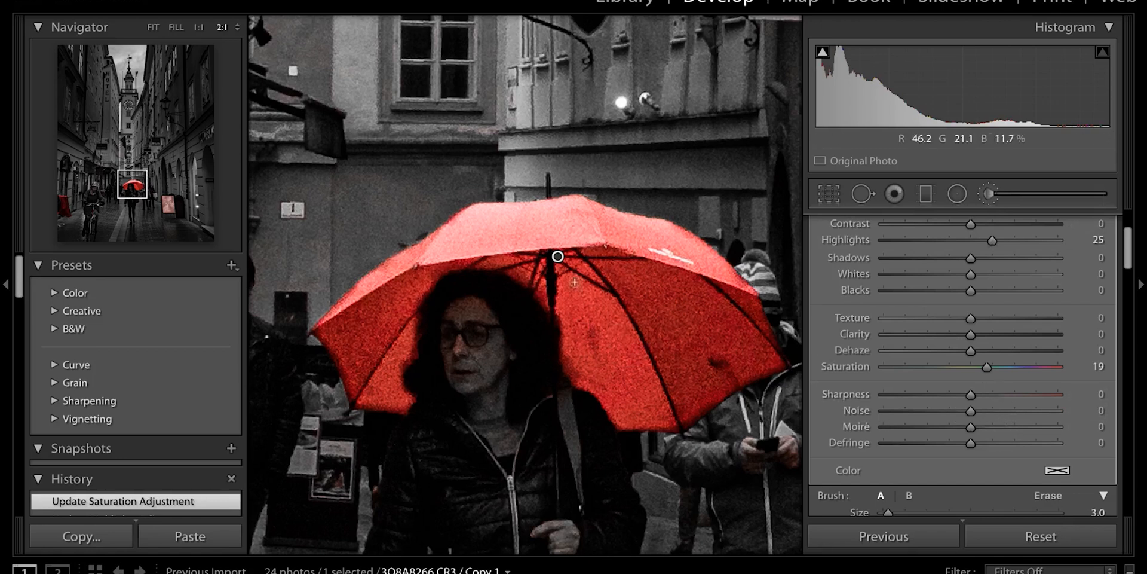
left_click(992, 411)
left_click_drag(996, 412, 1036, 411)
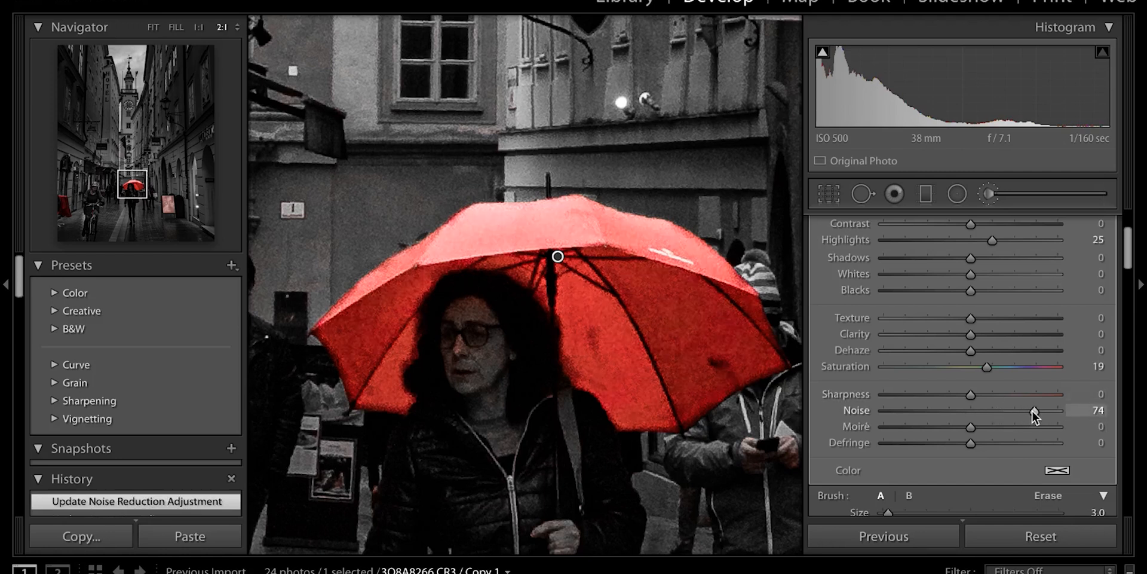
left_click(988, 194)
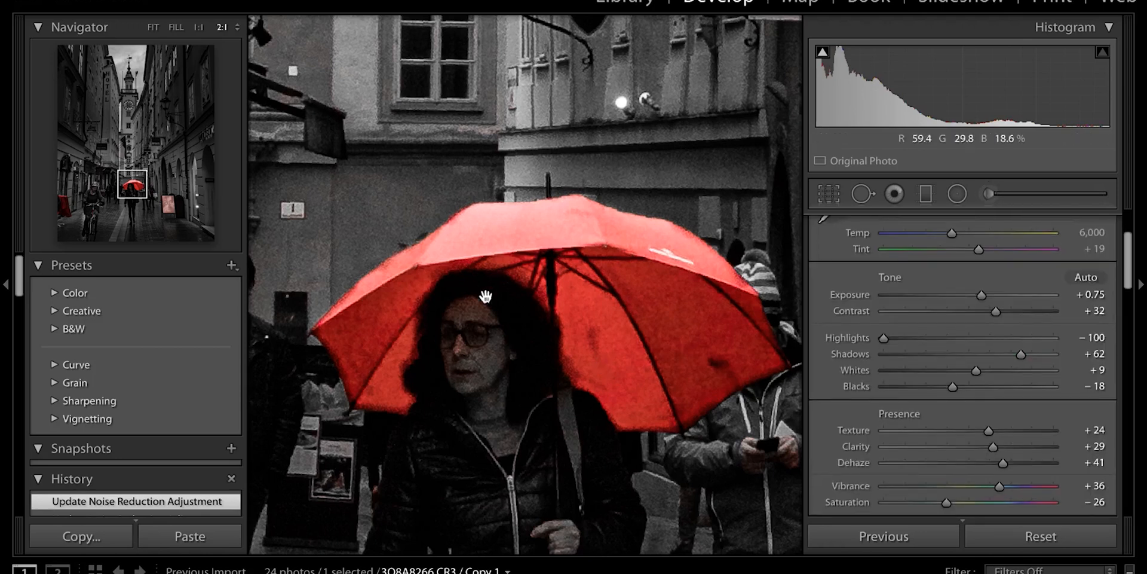
left_click(988, 193)
left_click(558, 258)
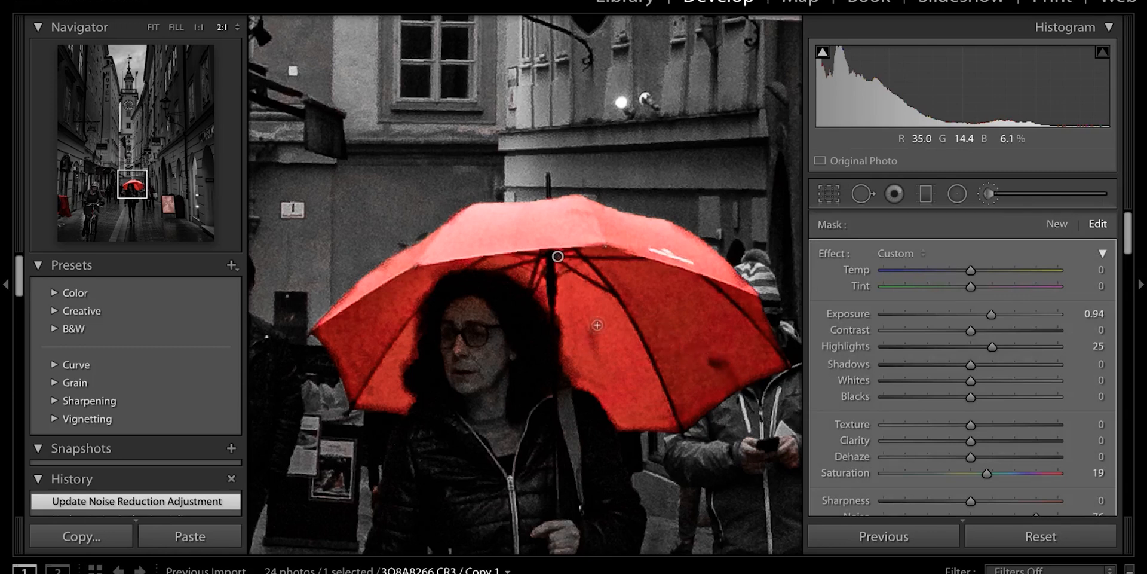
Paint extra brush strokes over the umbrella's left panel and its lower-left and lower-right edges
left_click_drag(595, 362, 597, 348)
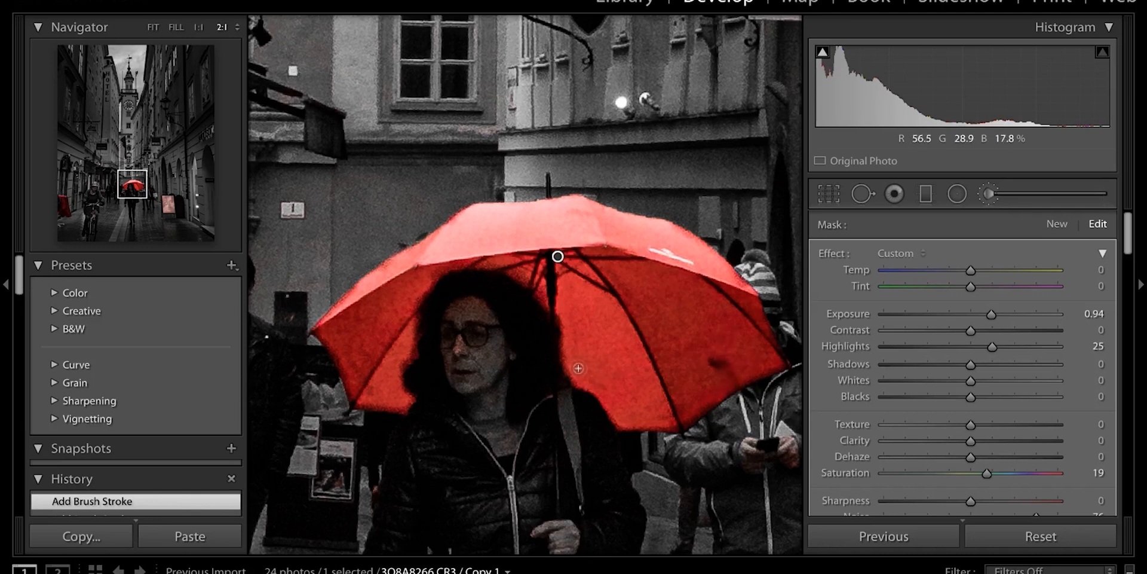
left_click_drag(595, 373, 593, 365)
mouse_move(368, 361)
left_mouse_down()
mouse_move(357, 360)
mouse_move(367, 345)
left_mouse_up()
mouse_move(362, 385)
left_mouse_down()
mouse_move(369, 375)
mouse_move(347, 349)
mouse_move(366, 344)
mouse_move(366, 318)
mouse_move(344, 310)
mouse_move(443, 227)
left_mouse_up()
mouse_move(508, 215)
left_mouse_down()
mouse_move(576, 212)
mouse_move(689, 236)
left_mouse_up()
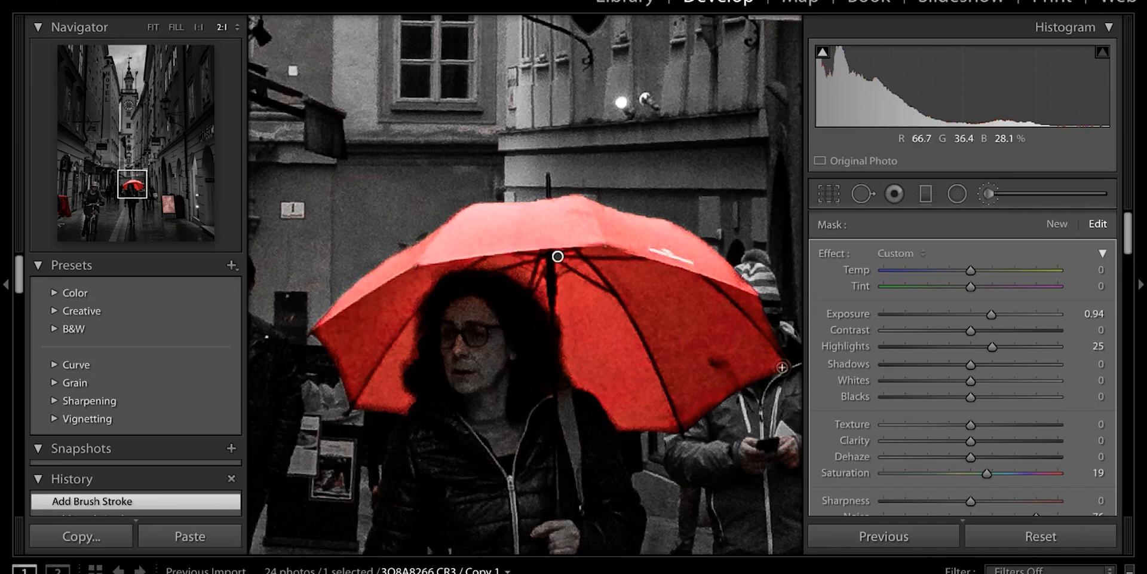
mouse_move(655, 419)
left_mouse_down()
mouse_move(589, 376)
mouse_move(629, 263)
mouse_move(748, 351)
left_mouse_up()
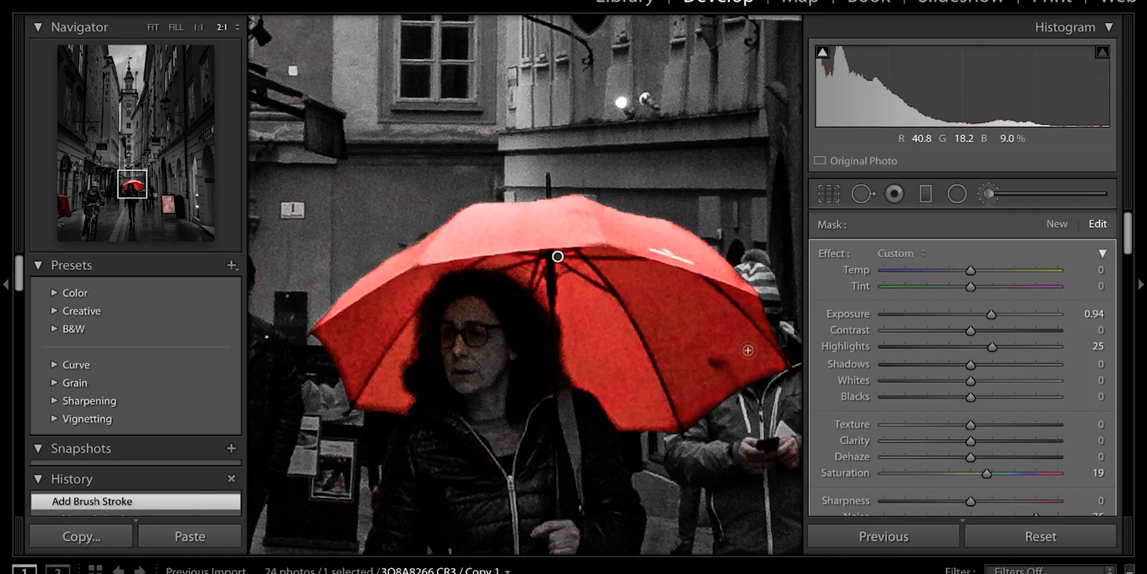
mouse_move(360, 402)
left_mouse_down()
mouse_move(402, 405)
mouse_move(415, 319)
mouse_move(325, 335)
left_mouse_up()
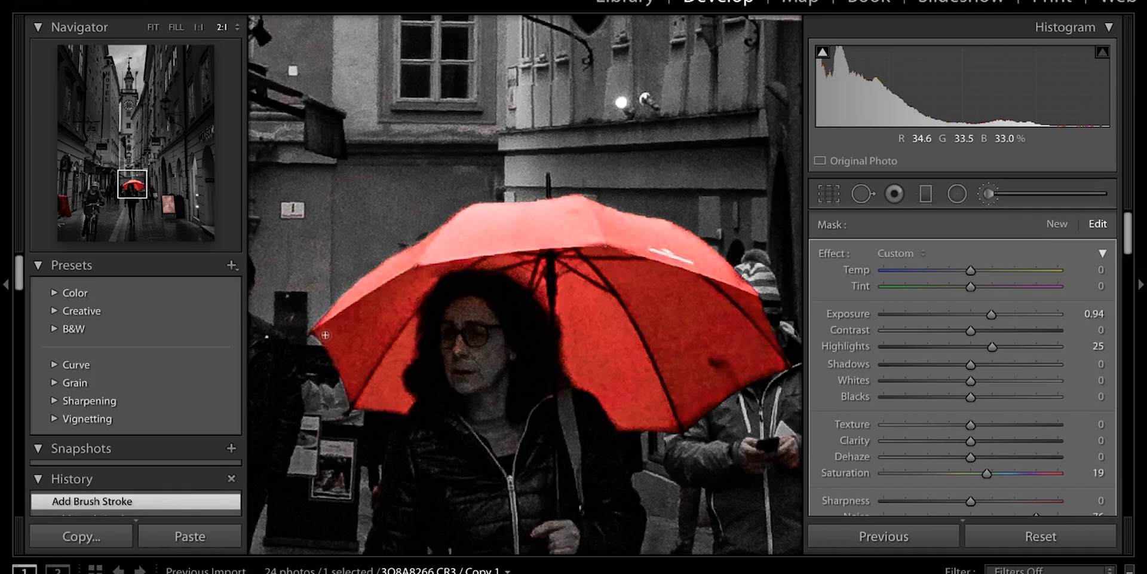
mouse_move(664, 427)
left_mouse_down()
mouse_move(719, 384)
mouse_move(747, 382)
left_mouse_up()
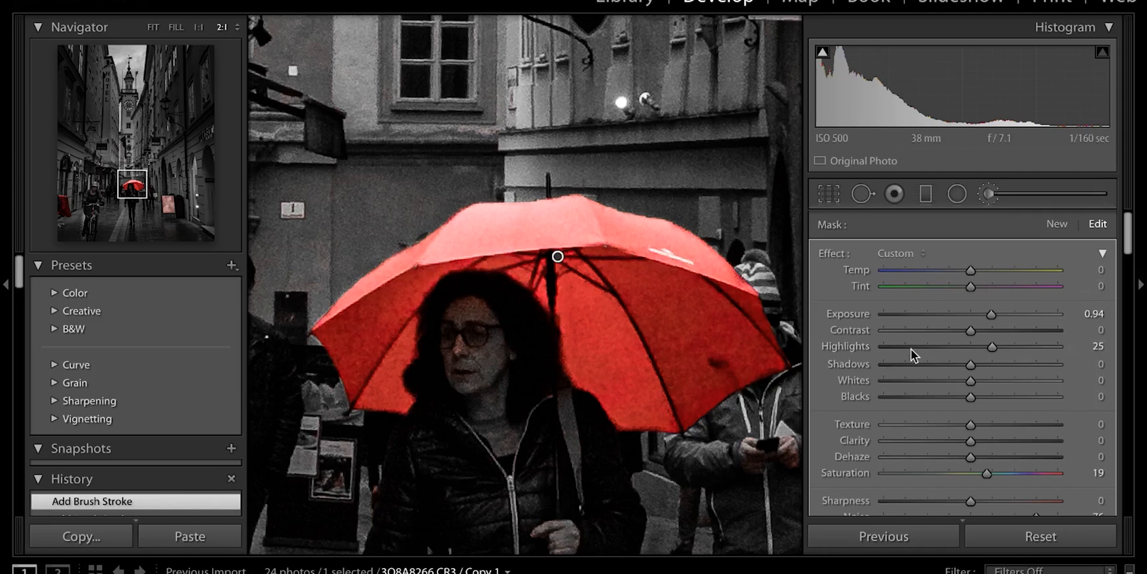
Finish the umbrella brush adjustment with Done and pan the view down to the woman
left_click(989, 194)
left_click(527, 397)
left_click_drag(465, 421, 590, 370)
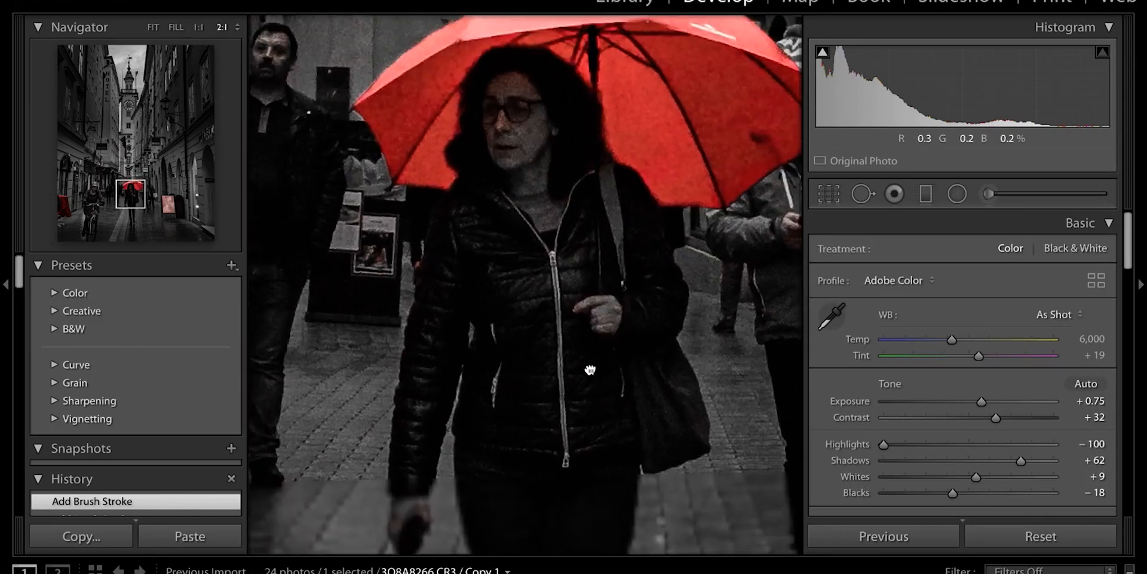
Start a new, larger brush mask and paint it over the woman's face, jacket, hips and legs
left_click(989, 193)
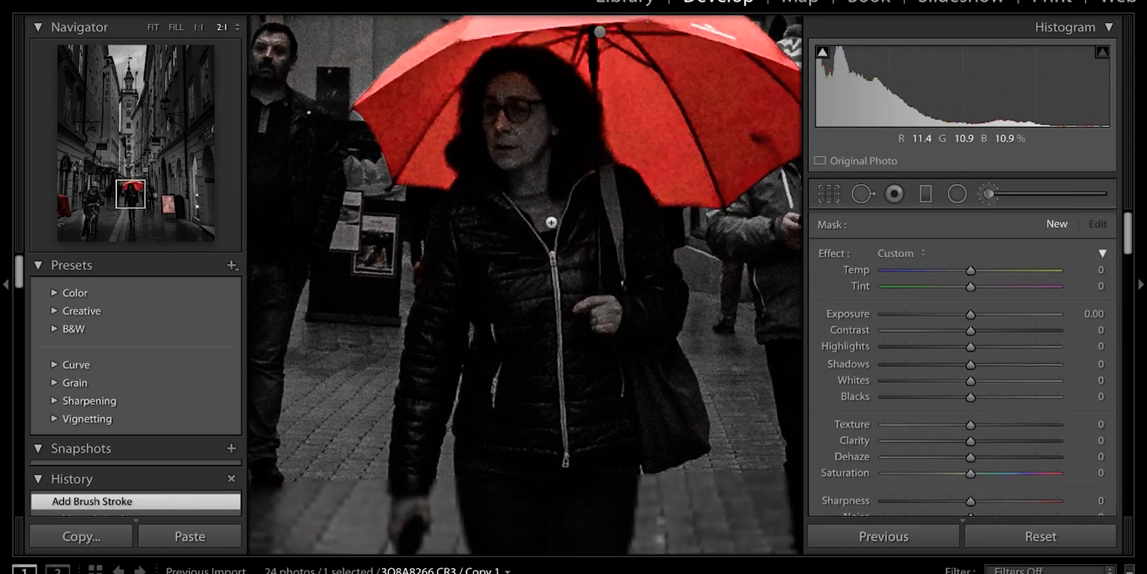
scroll(551, 223, "up", 3)
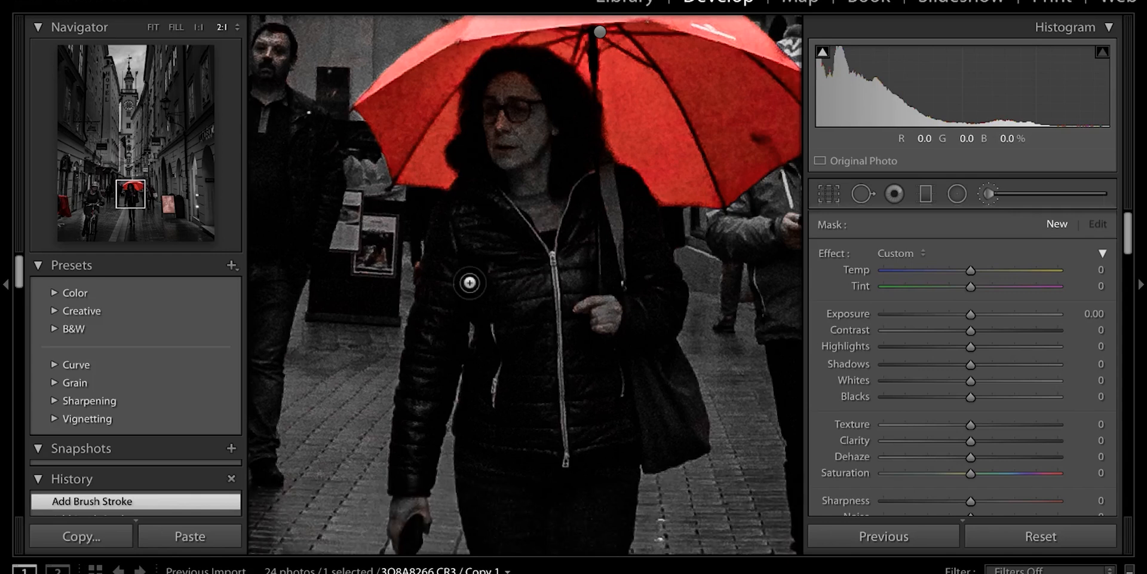
mouse_move(470, 283)
left_mouse_down()
mouse_move(527, 226)
mouse_move(480, 129)
mouse_move(538, 144)
mouse_move(435, 276)
mouse_move(526, 406)
mouse_move(612, 328)
mouse_move(649, 342)
mouse_move(665, 369)
mouse_move(550, 517)
left_mouse_up()
left_click_drag(550, 517, 547, 263)
mouse_move(475, 122)
left_mouse_down()
mouse_move(497, 316)
mouse_move(522, 254)
mouse_move(607, 223)
mouse_move(602, 289)
left_mouse_up()
left_click_drag(518, 538, 507, 326)
mouse_move(507, 326)
left_mouse_down()
mouse_move(497, 277)
mouse_move(579, 303)
mouse_move(532, 92)
mouse_move(530, 110)
left_mouse_up()
left_click_drag(395, 83, 395, 335)
Check the mask coverage from her legs up to the umbrella, then set its Exposure to 0.25
left_click_drag(656, 134, 657, 308)
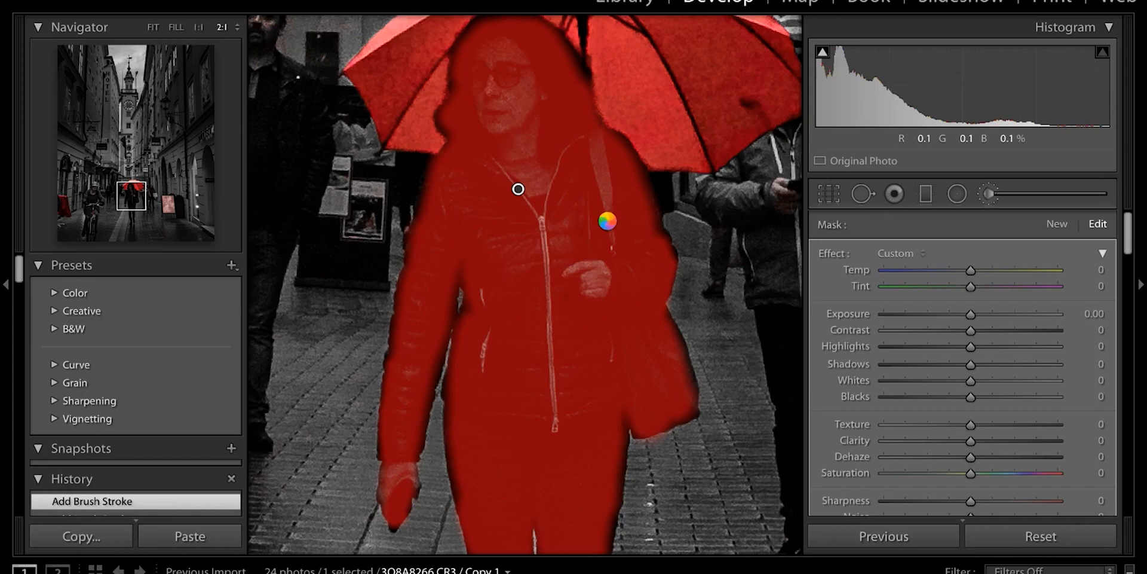
left_click_drag(512, 106, 515, 166)
left_click_drag(532, 526, 525, 84)
left_click_drag(601, 171, 599, 376)
left_click_drag(970, 314, 975, 315)
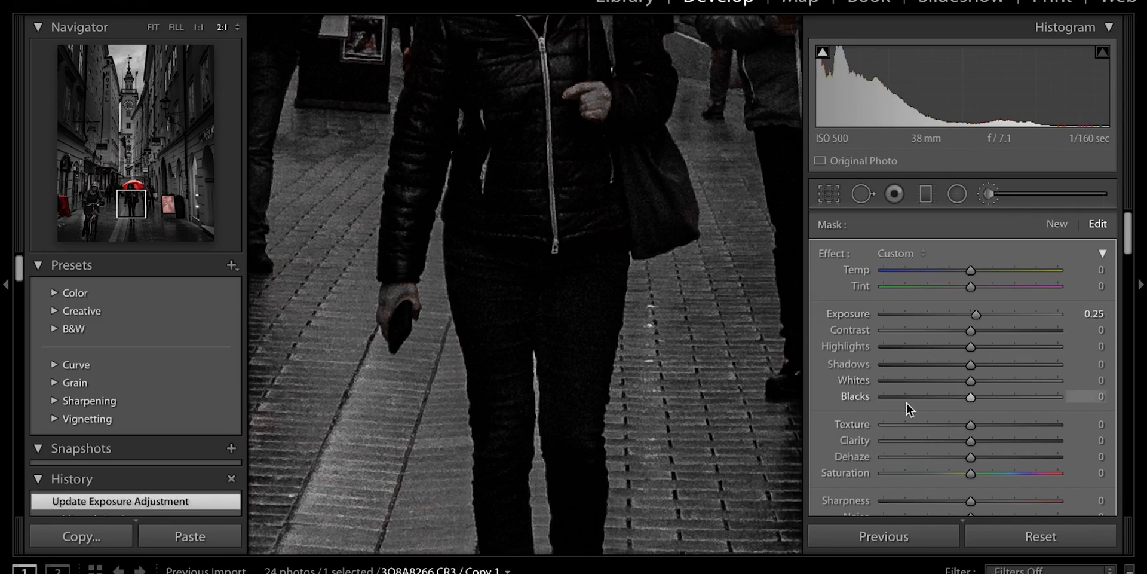
Raise the mask's Highlights to 17 and Shadows to 28, lower Dehaze to −5, and push Noise to 55
left_click(980, 346)
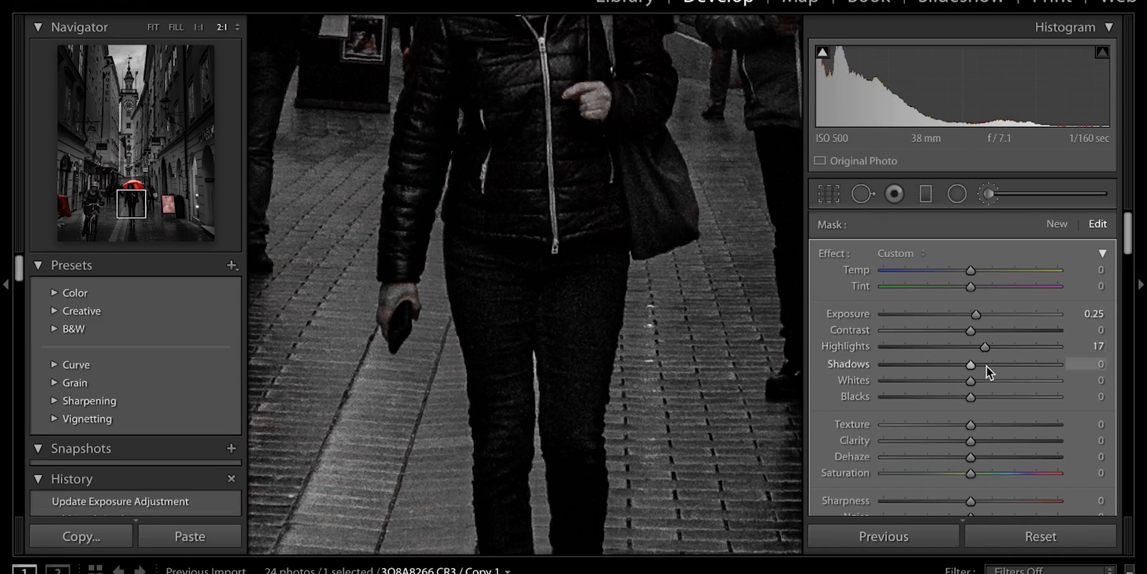
left_click(996, 364)
scroll(1002, 394, "down", 1)
left_click(966, 414)
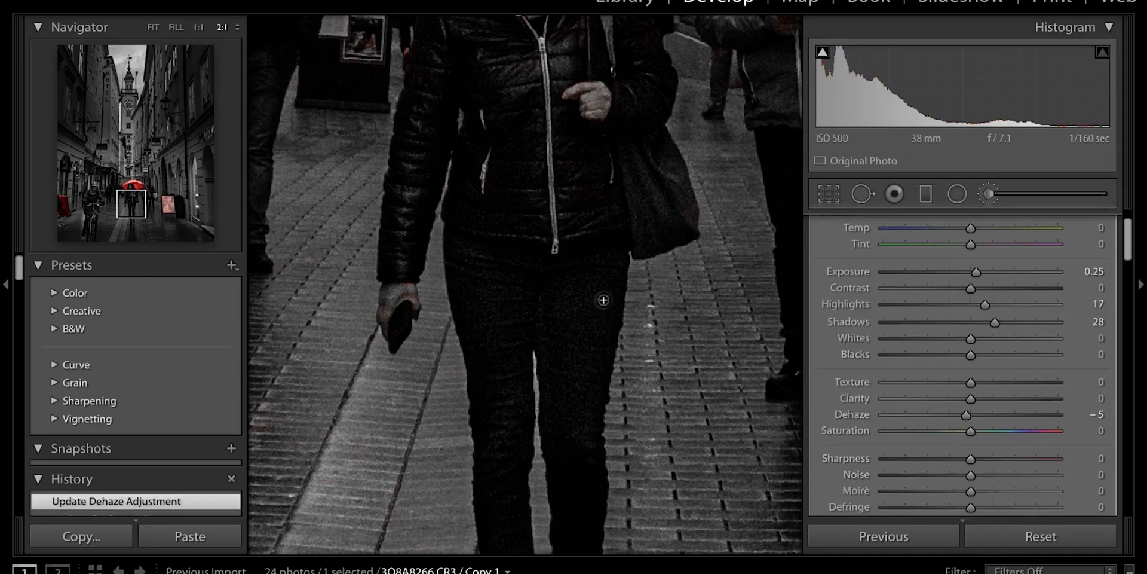
left_click(991, 475)
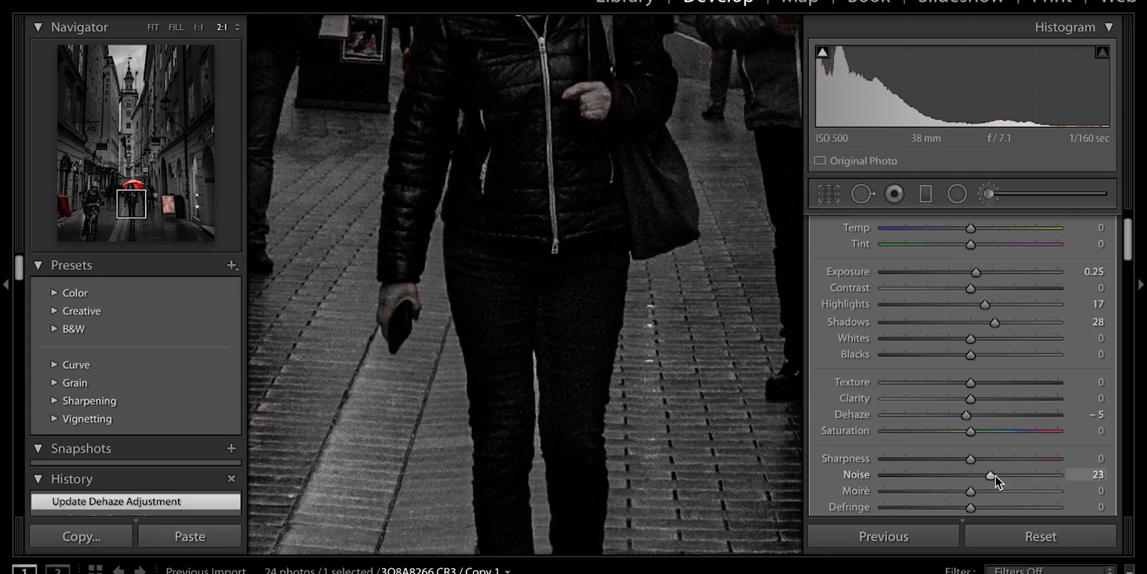
left_click(1000, 475)
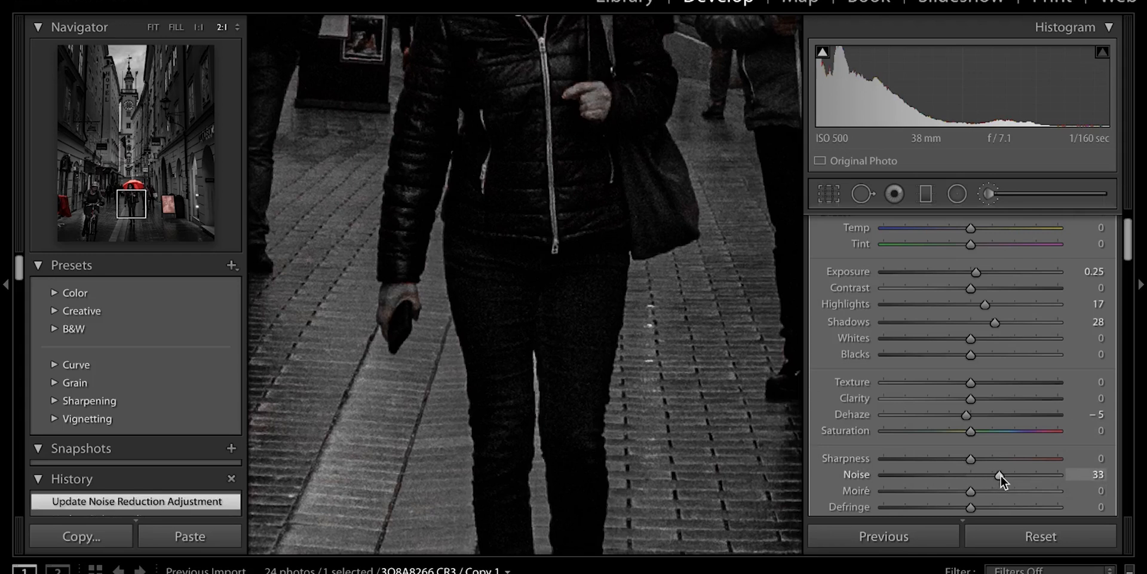
left_click_drag(1009, 475, 1019, 475)
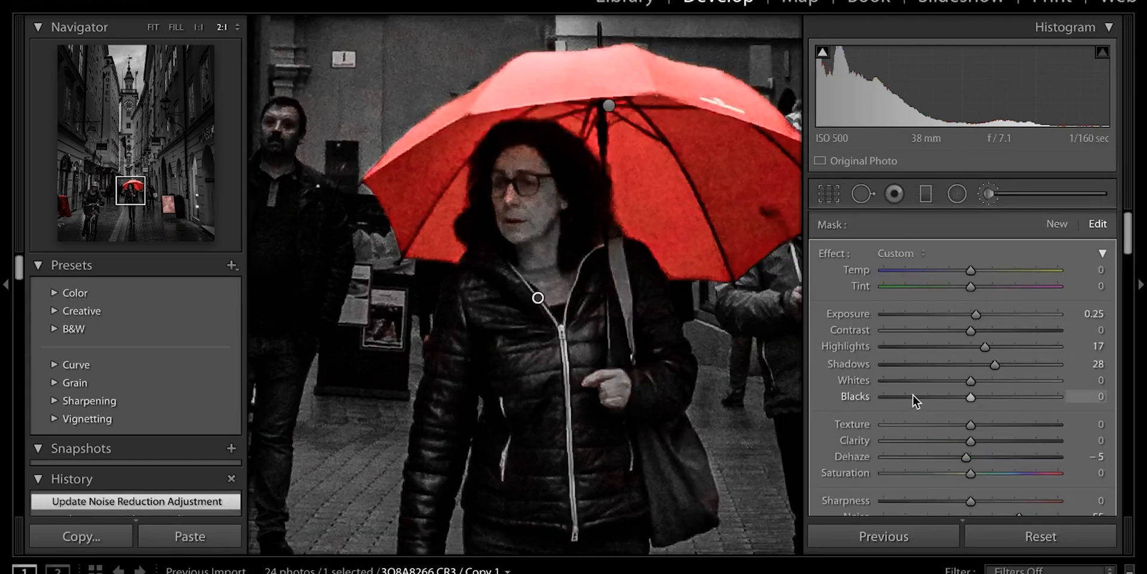
Desaturate the woman's mask to −29 and zoom in on the red sale sign
left_click(944, 472)
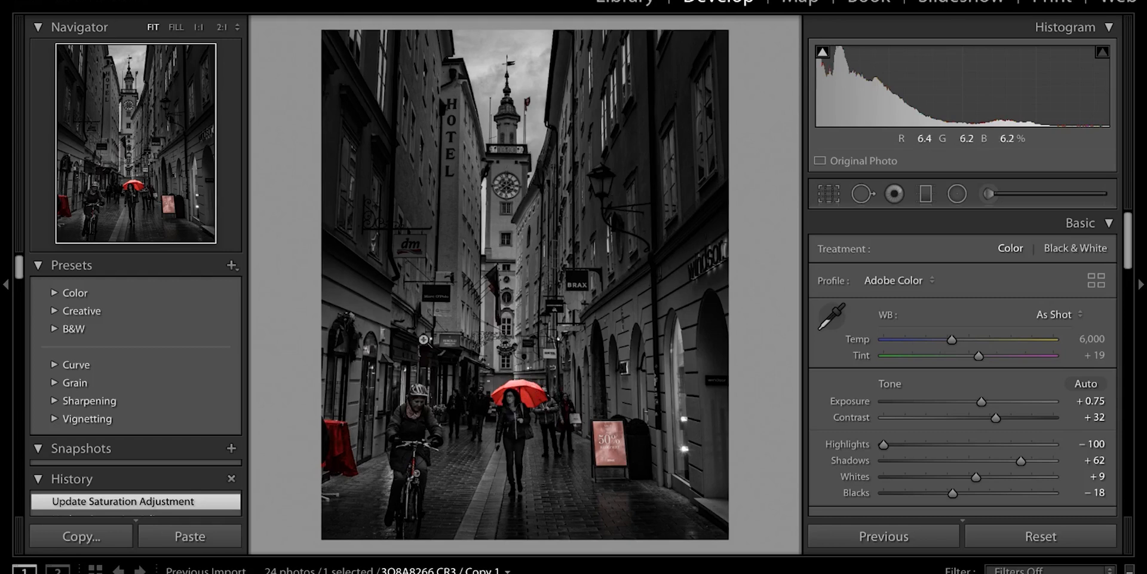
left_click(600, 446)
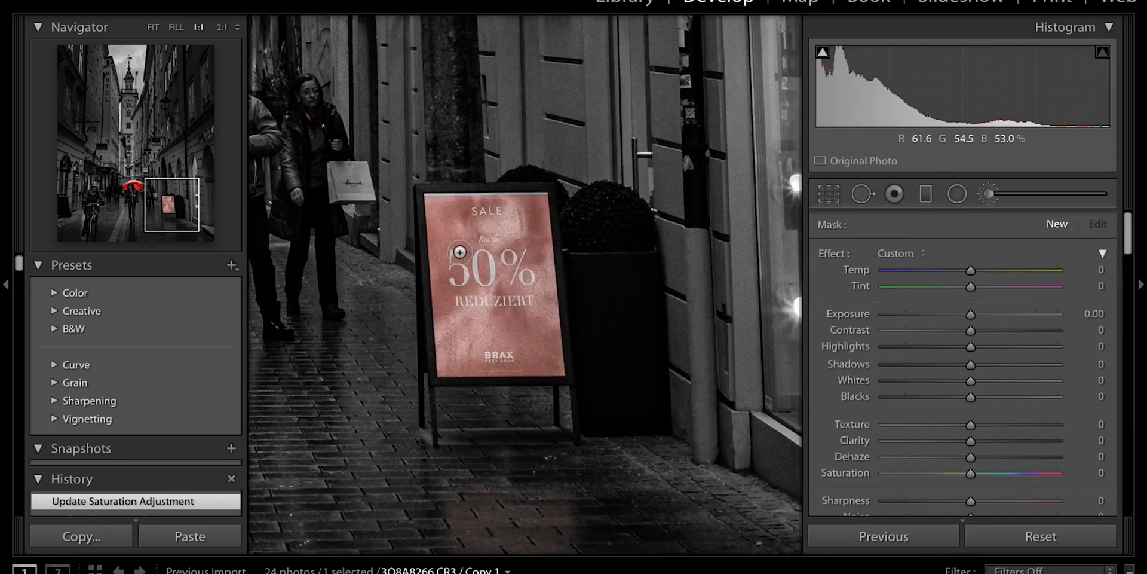
Paint a new mask over the sale sign, lower its Texture and Clarity, and set Saturation −100
mouse_move(461, 253)
left_mouse_down()
mouse_move(527, 377)
mouse_move(531, 184)
mouse_move(475, 244)
mouse_move(472, 218)
mouse_move(509, 220)
mouse_move(543, 223)
left_mouse_up()
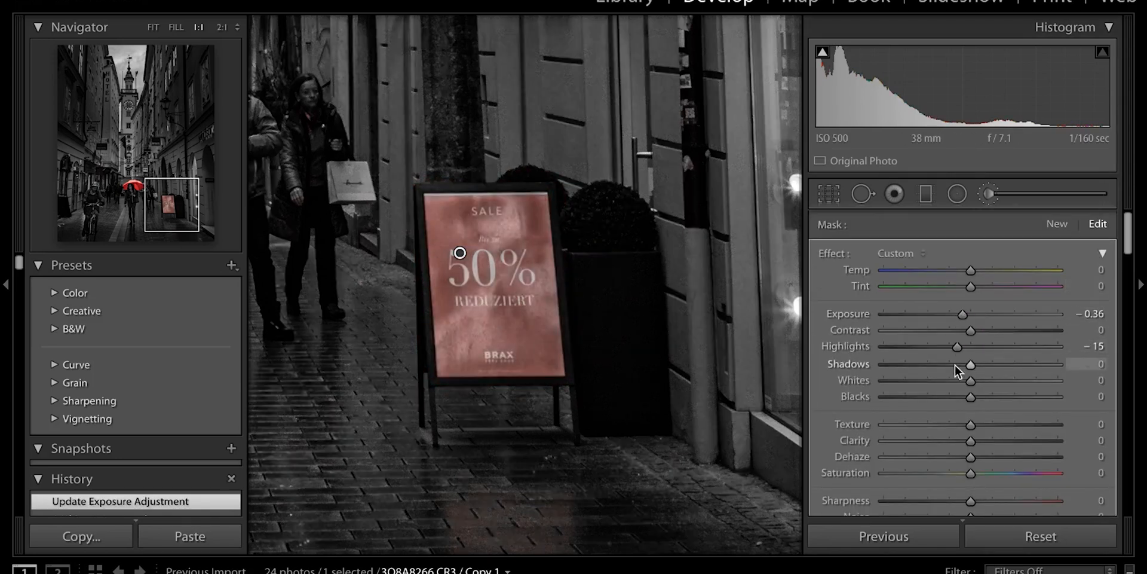
left_click_drag(971, 325, 911, 328)
left_click_drag(936, 341, 901, 341)
left_click_drag(972, 373, 884, 373)
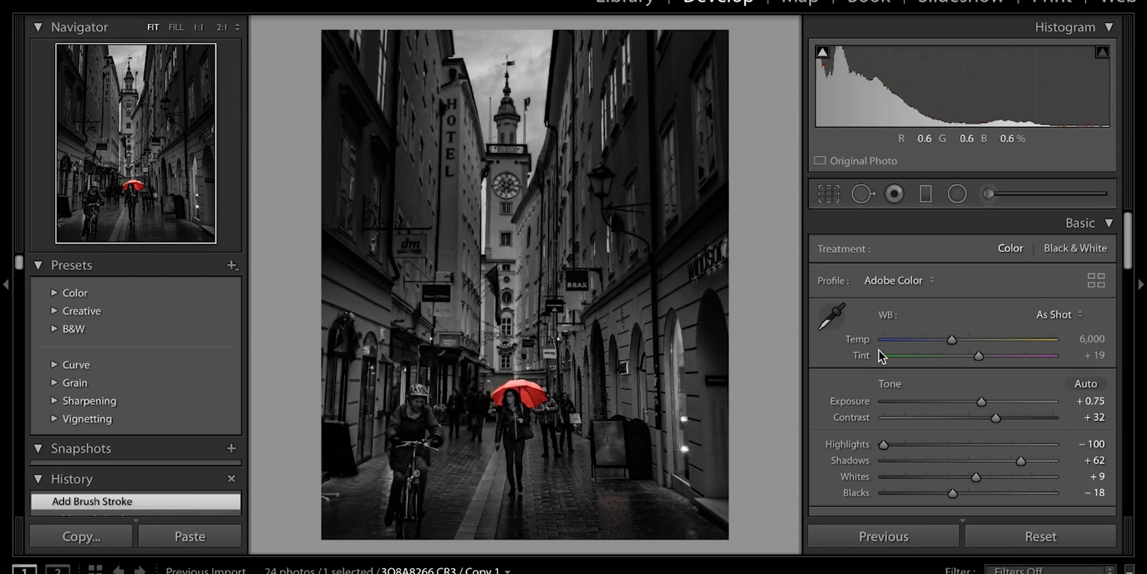
left_click(1098, 280)
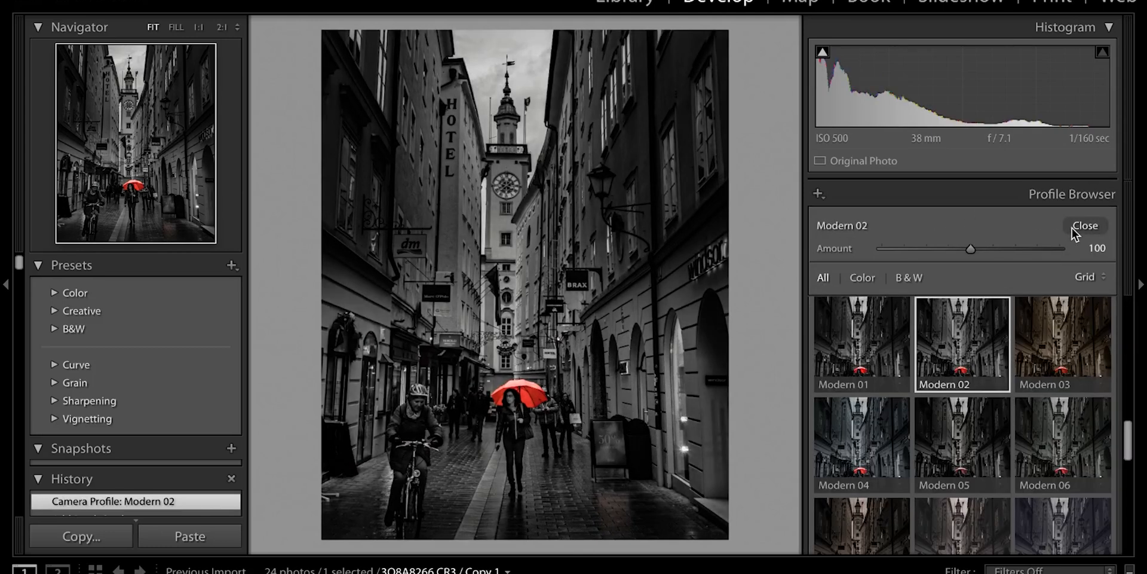
Select the Modern 02 profile in the Profile Browser and close the browser
left_click(954, 388)
left_click(955, 314)
left_click(1085, 225)
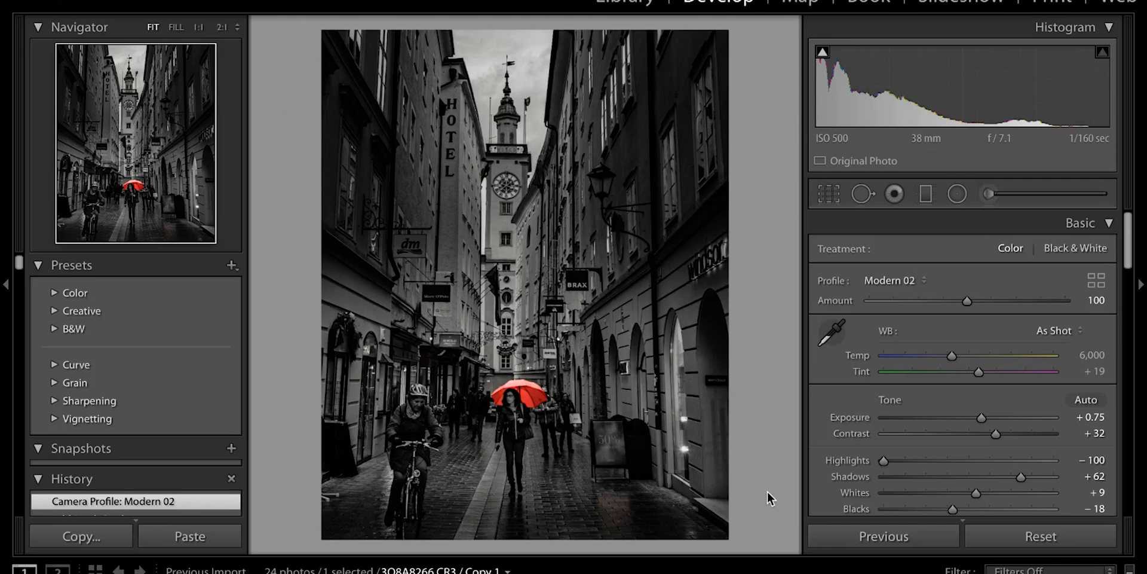
Scroll through the edit panels, then look at the File menu and dismiss it without choosing anything
scroll(891, 313, "down", 5)
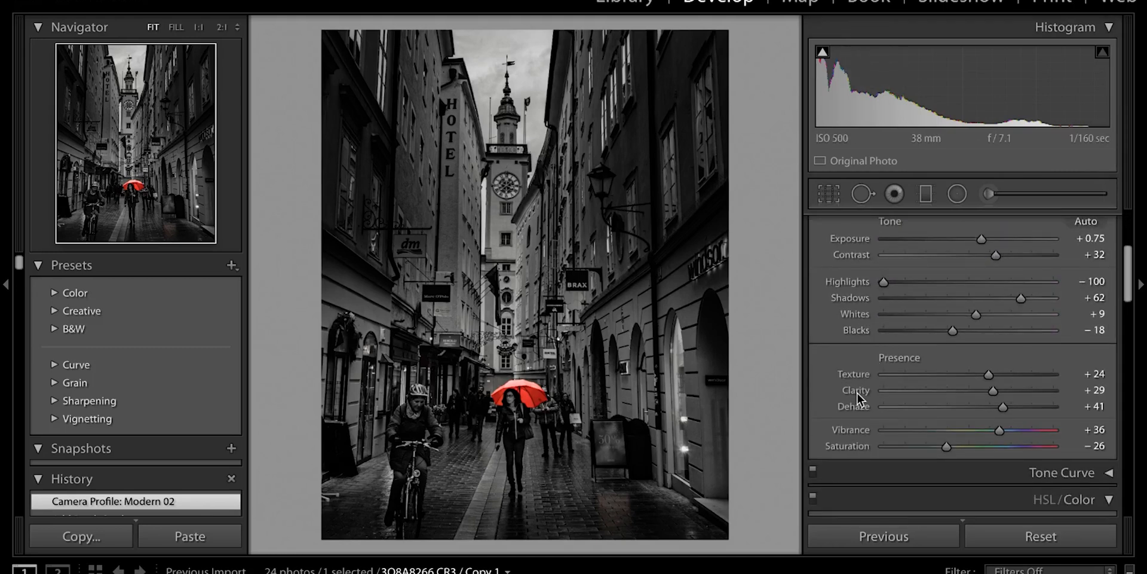
scroll(857, 392, "down", 4)
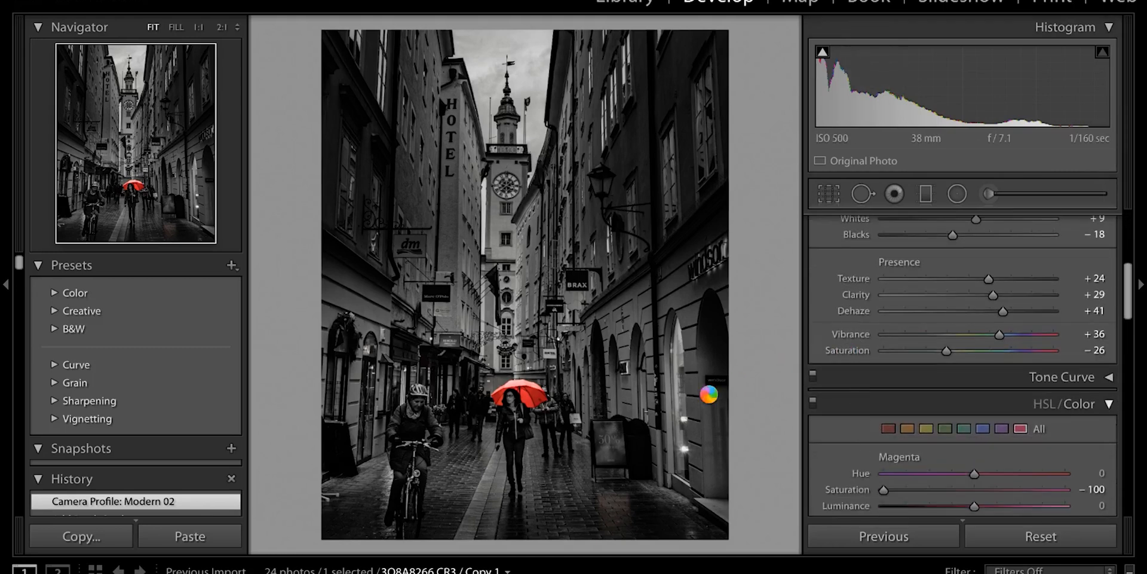
scroll(860, 419, "down", 10)
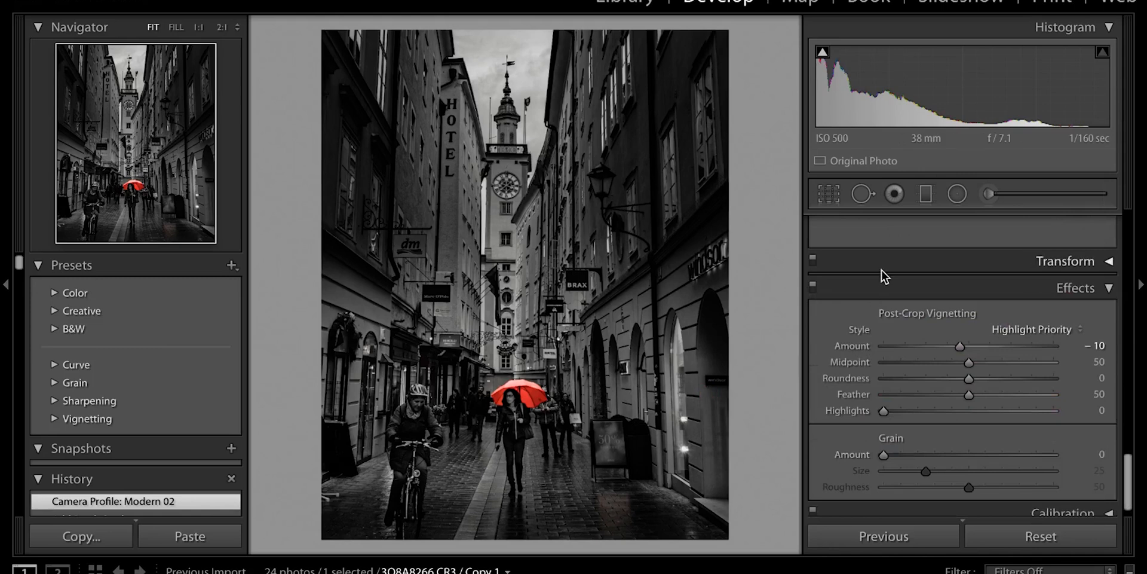
scroll(877, 282, "down", 1)
scroll(877, 282, "up", 15)
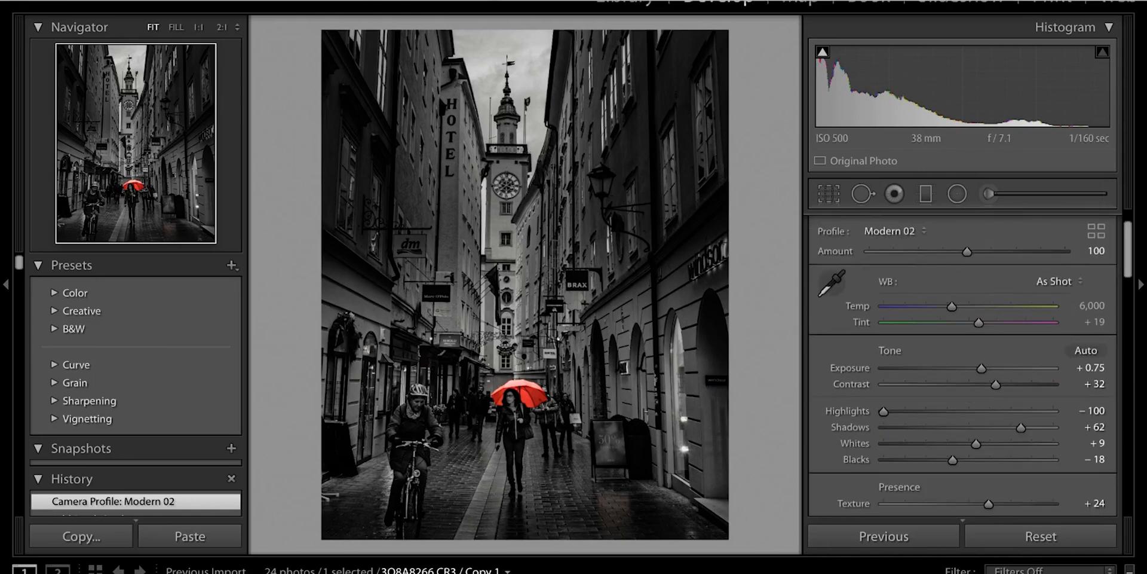
left_click(186, 1)
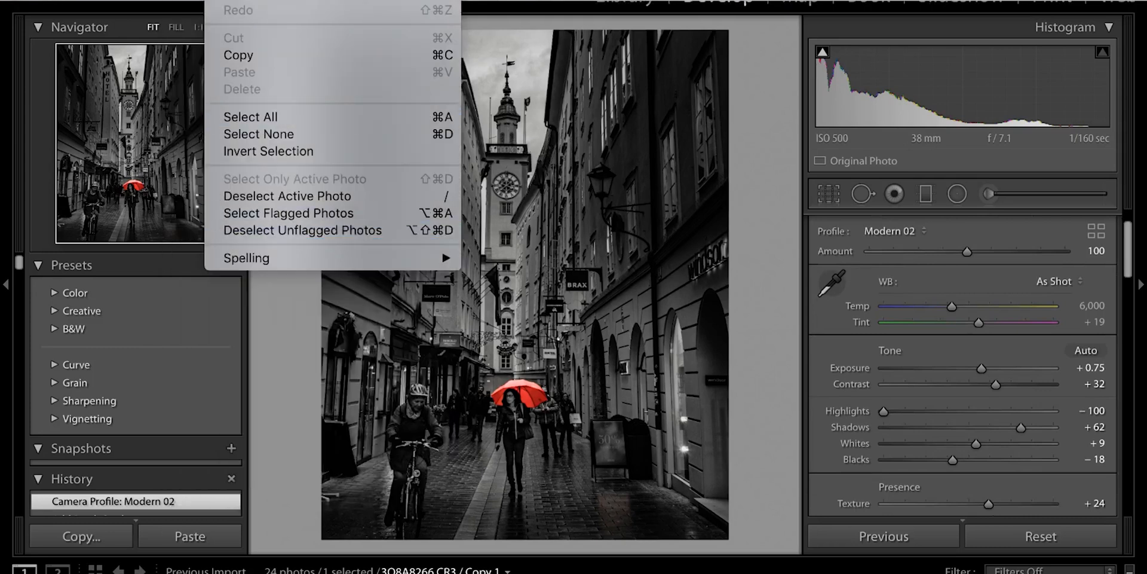
key("Escape")
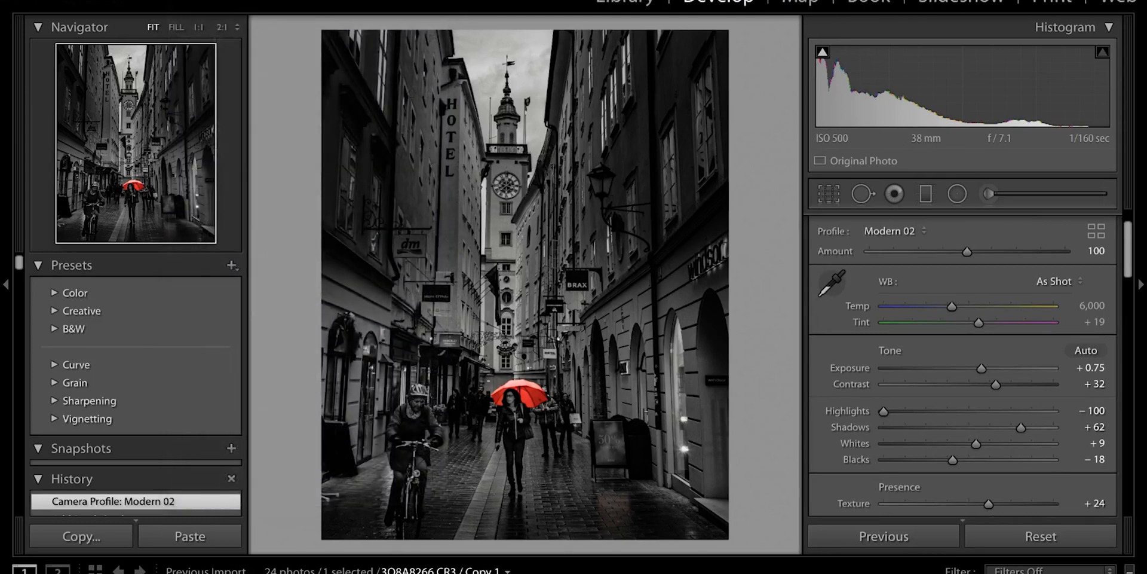